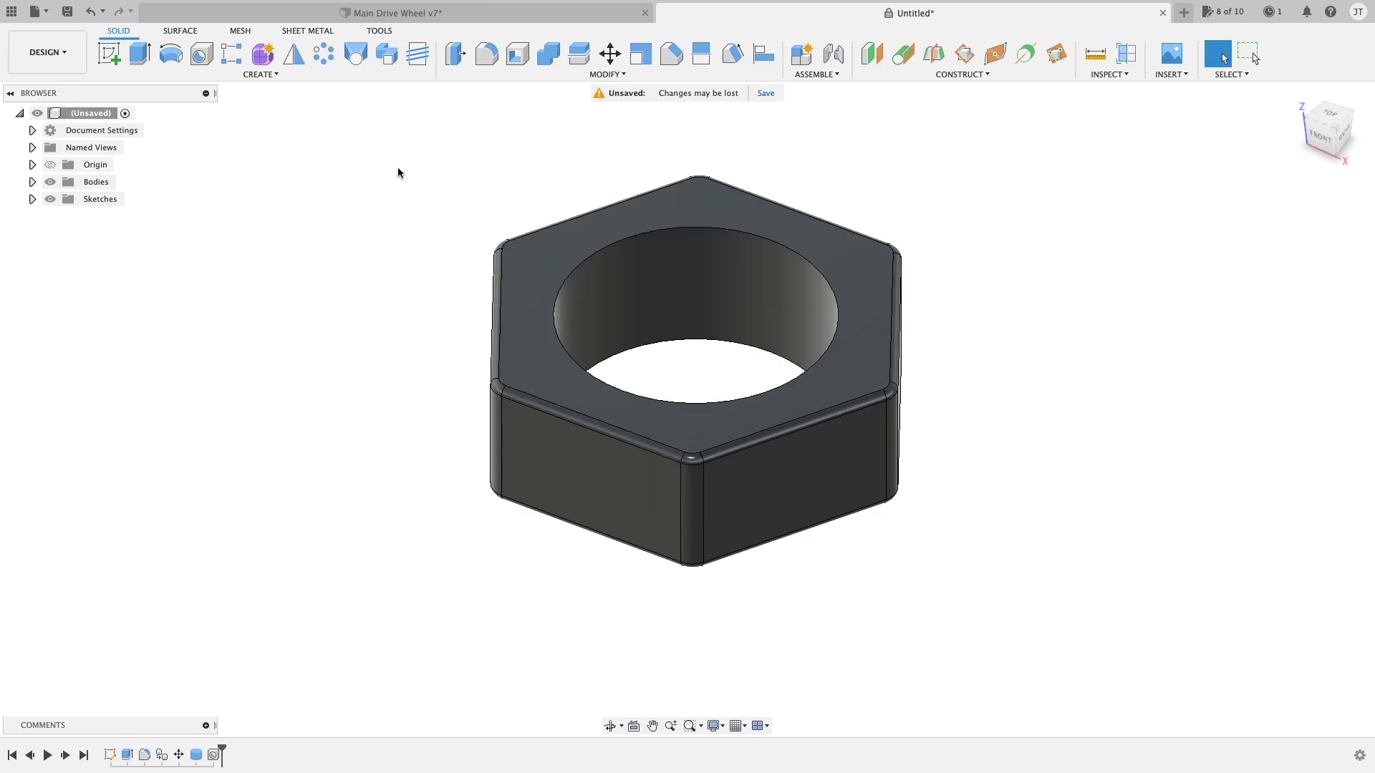
Start a modeled thread on the inner cylindrical face of the nut's hole
click(249, 75)
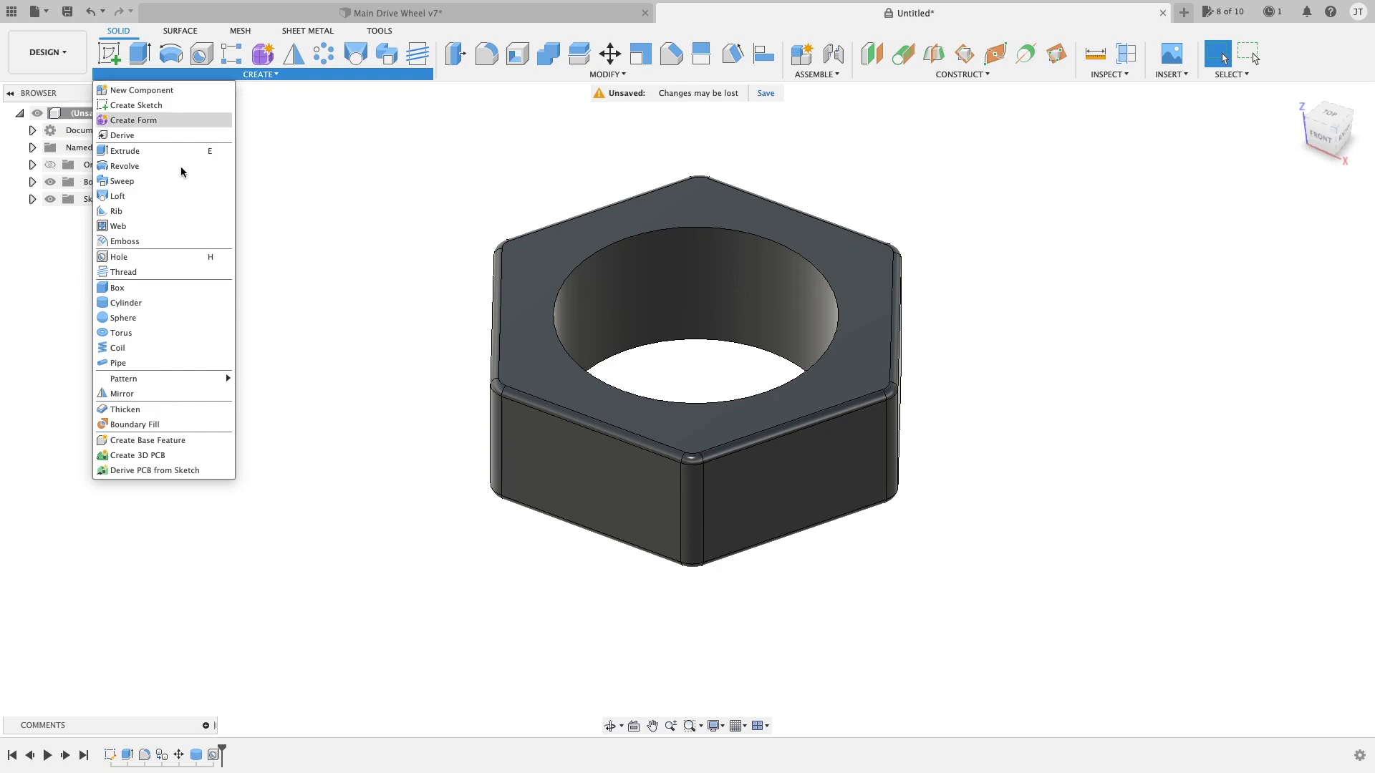
click(132, 275)
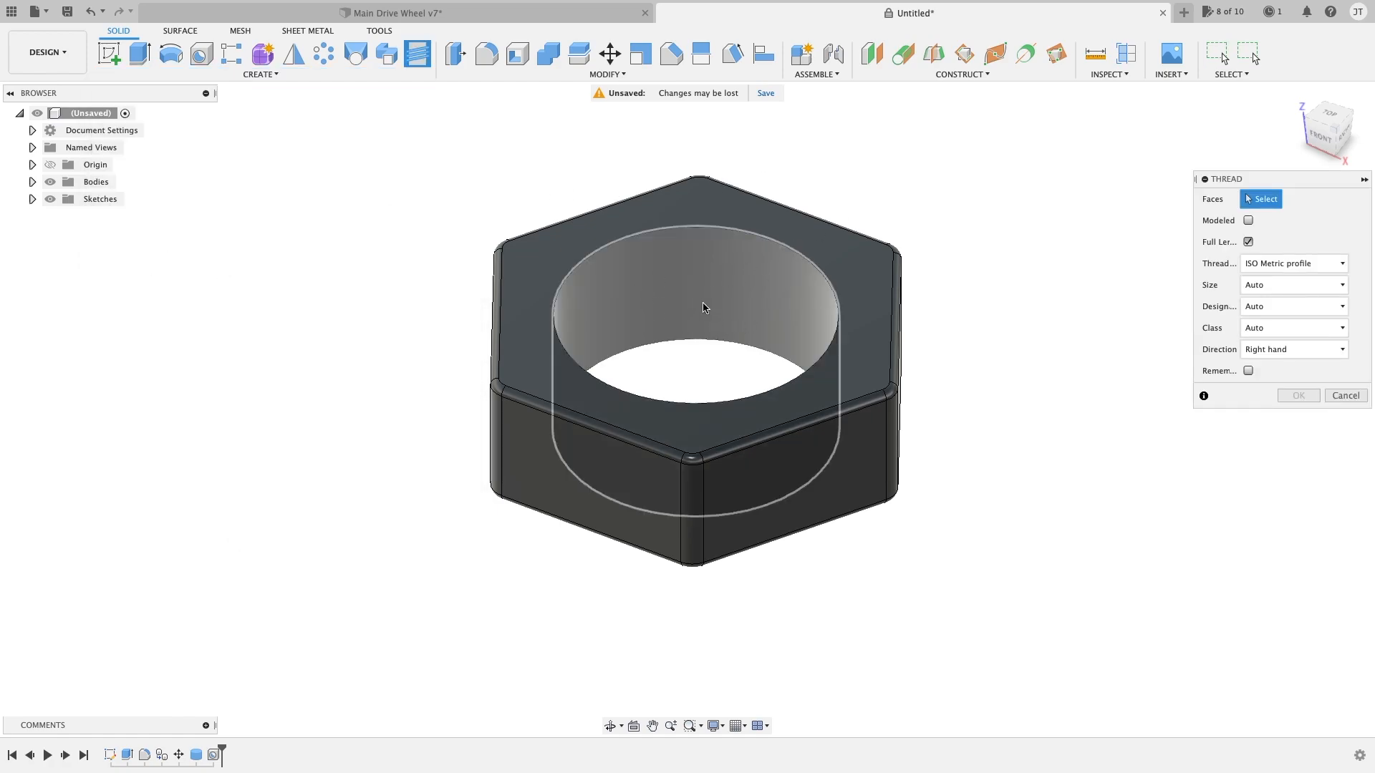
click(686, 277)
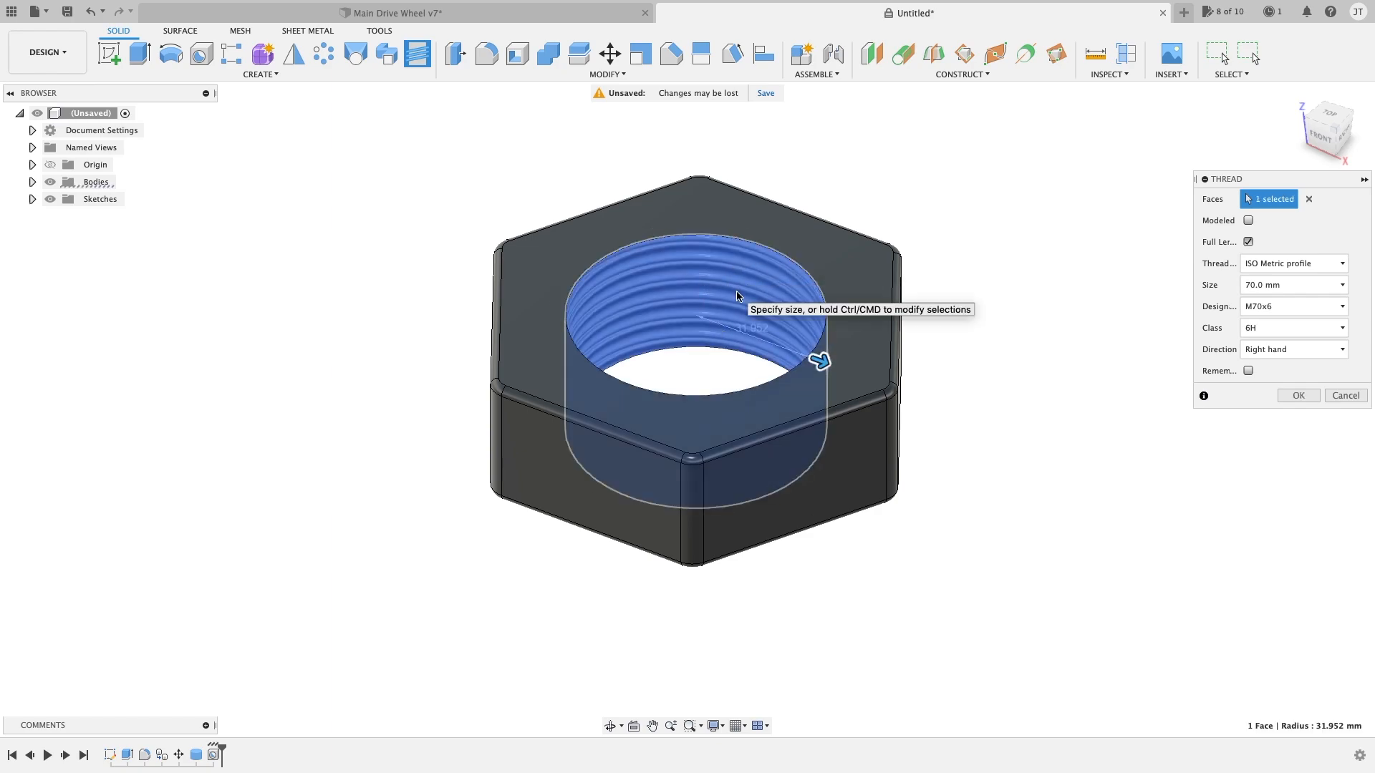
scroll(741, 296, up, 3)
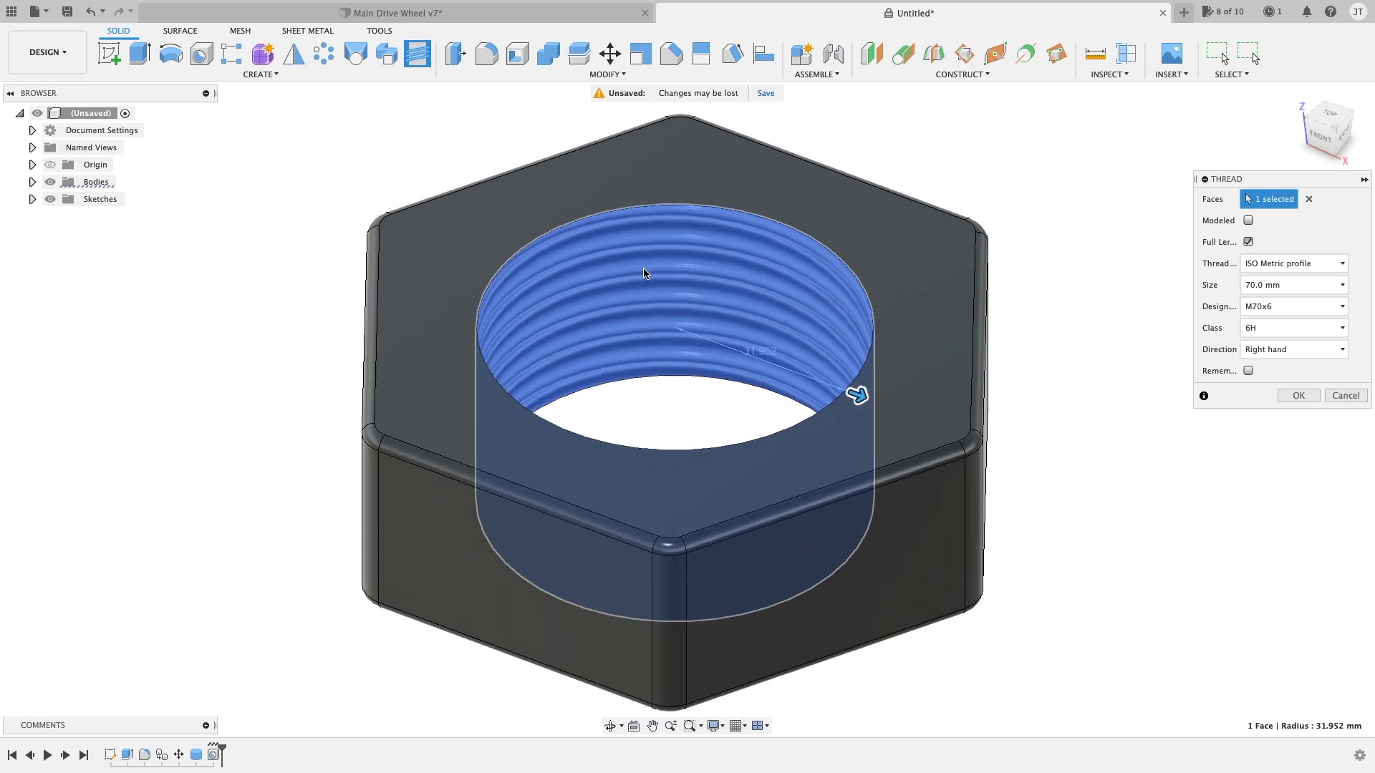
shift+middle_drag(693, 285, 766, 258)
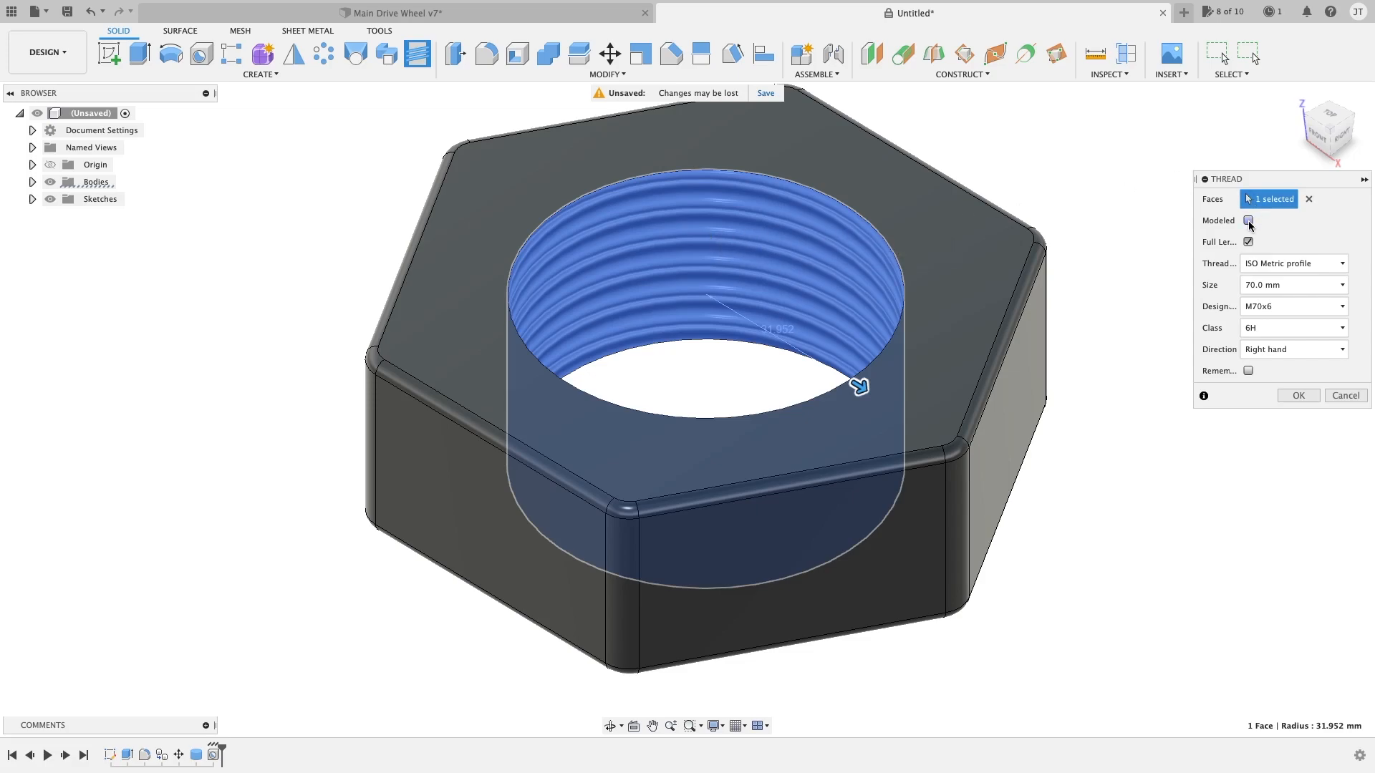
click(1248, 221)
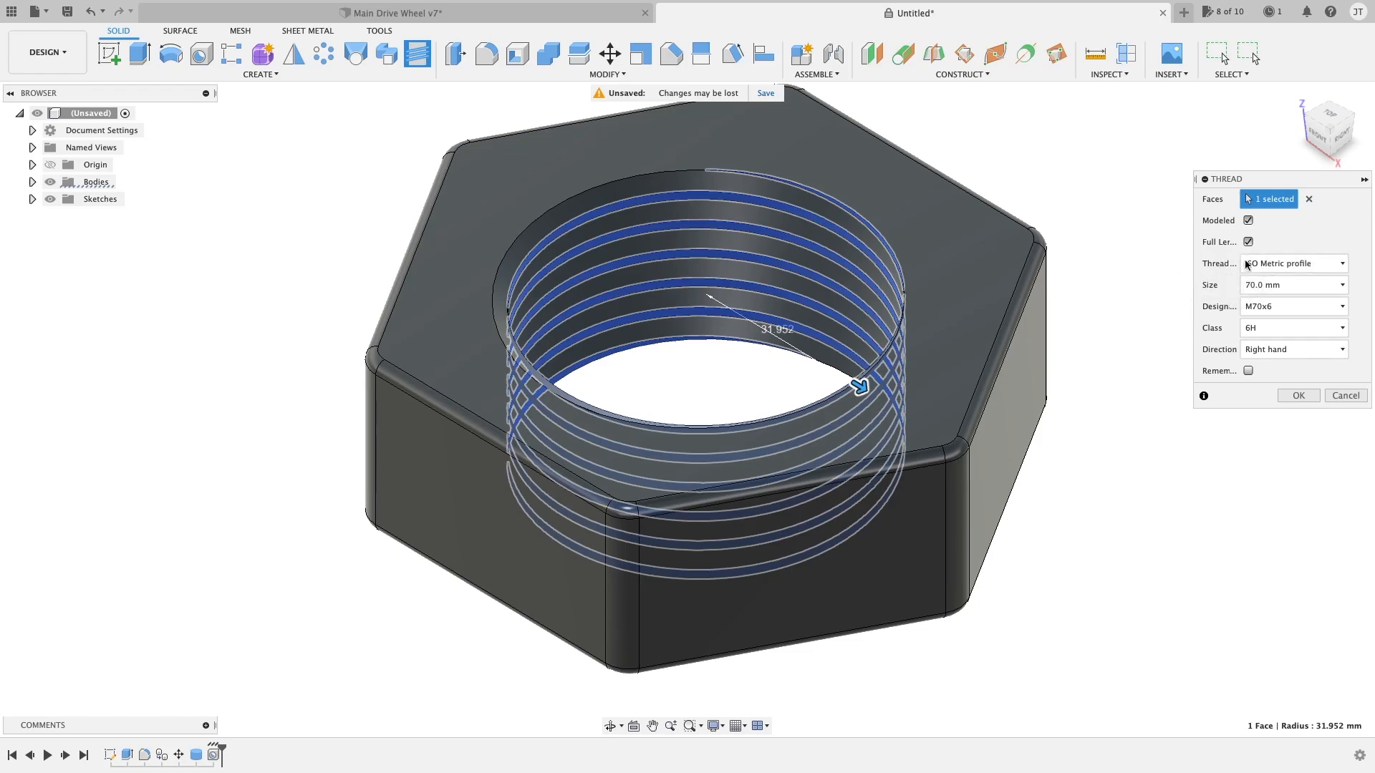
Try the 60.0 mm thread size for the nut's hole, then restore the 70.0 mm size
click(1289, 264)
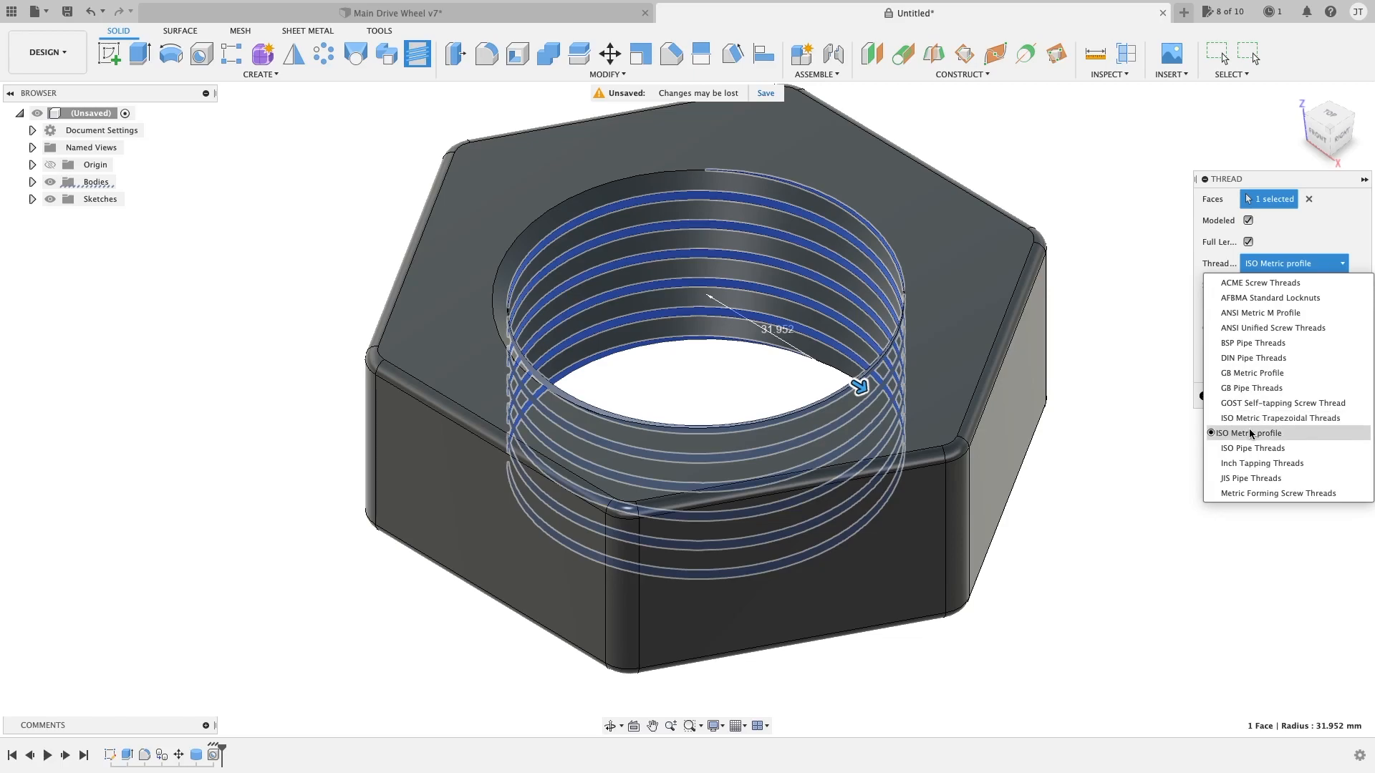
click(1201, 281)
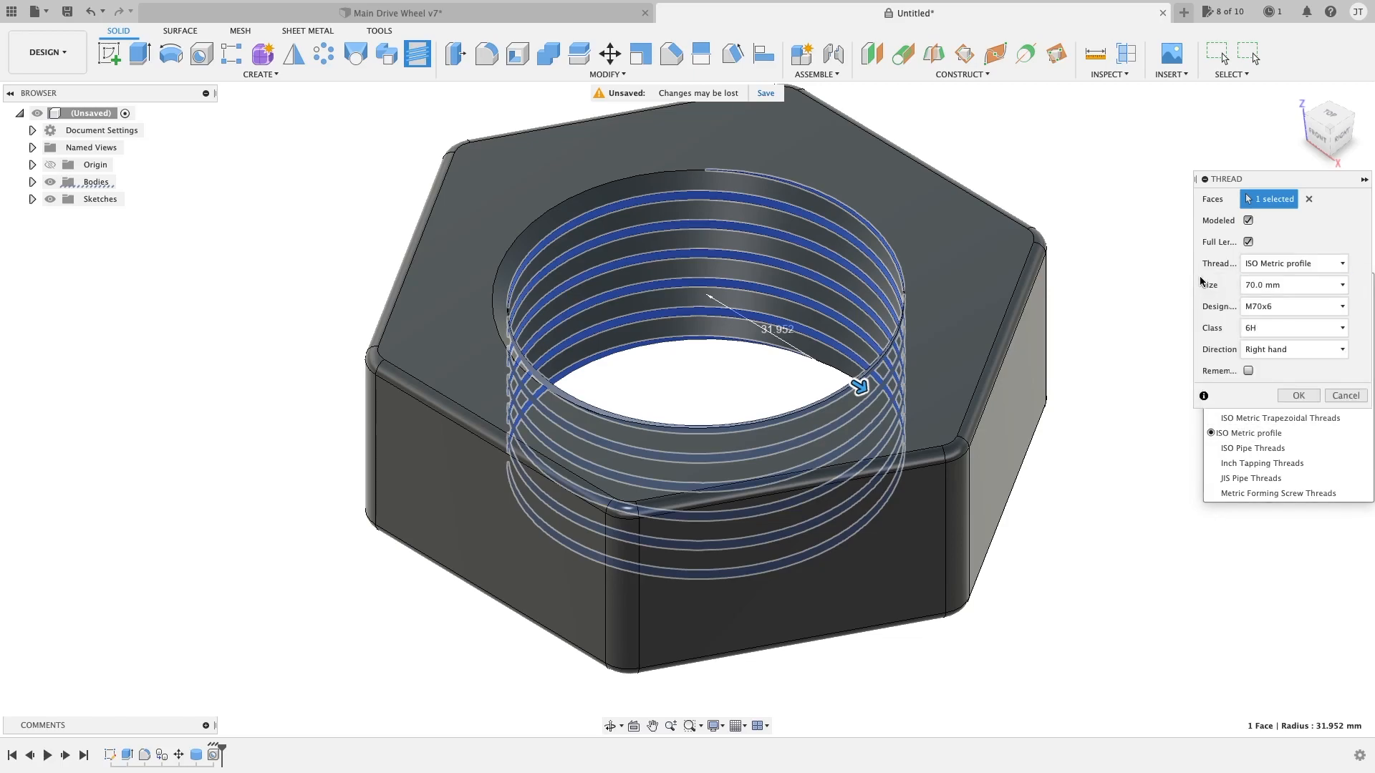
click(1264, 286)
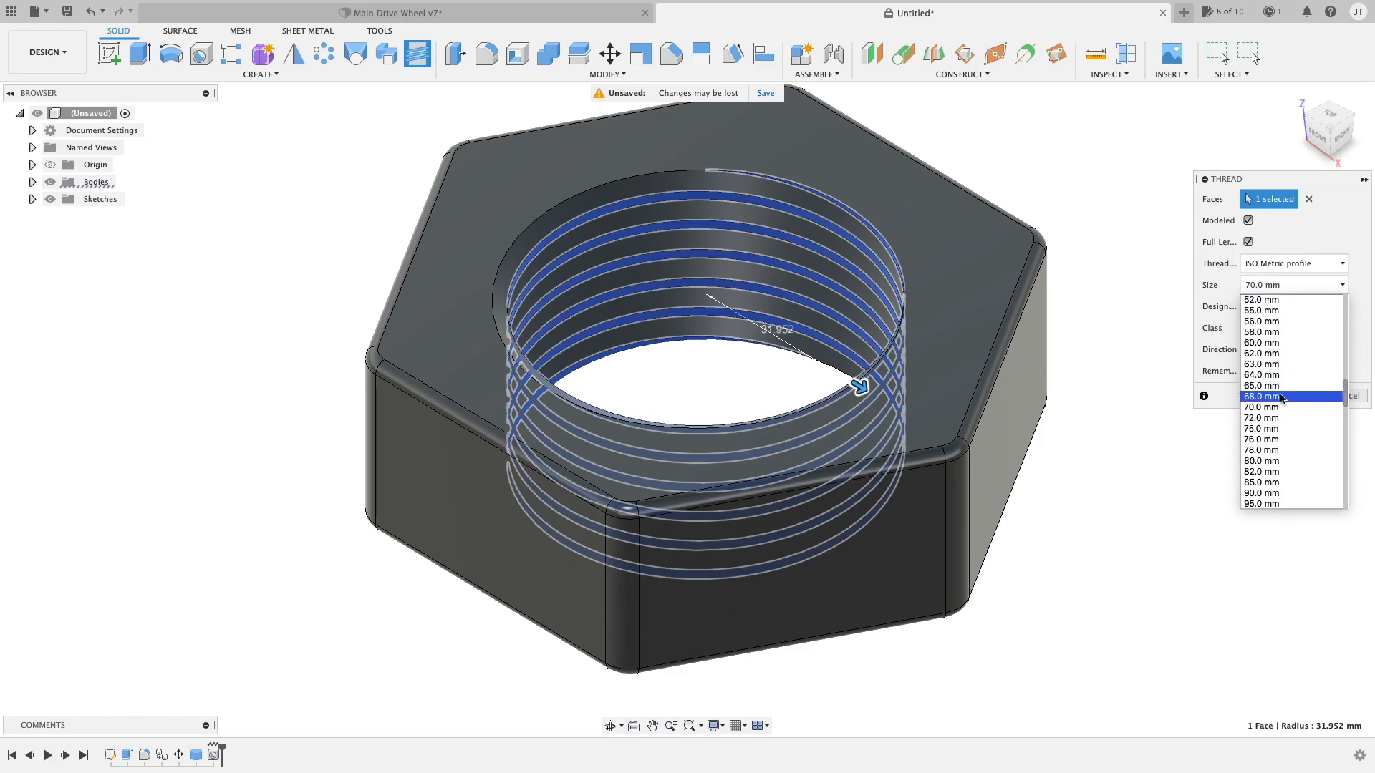
click(1274, 343)
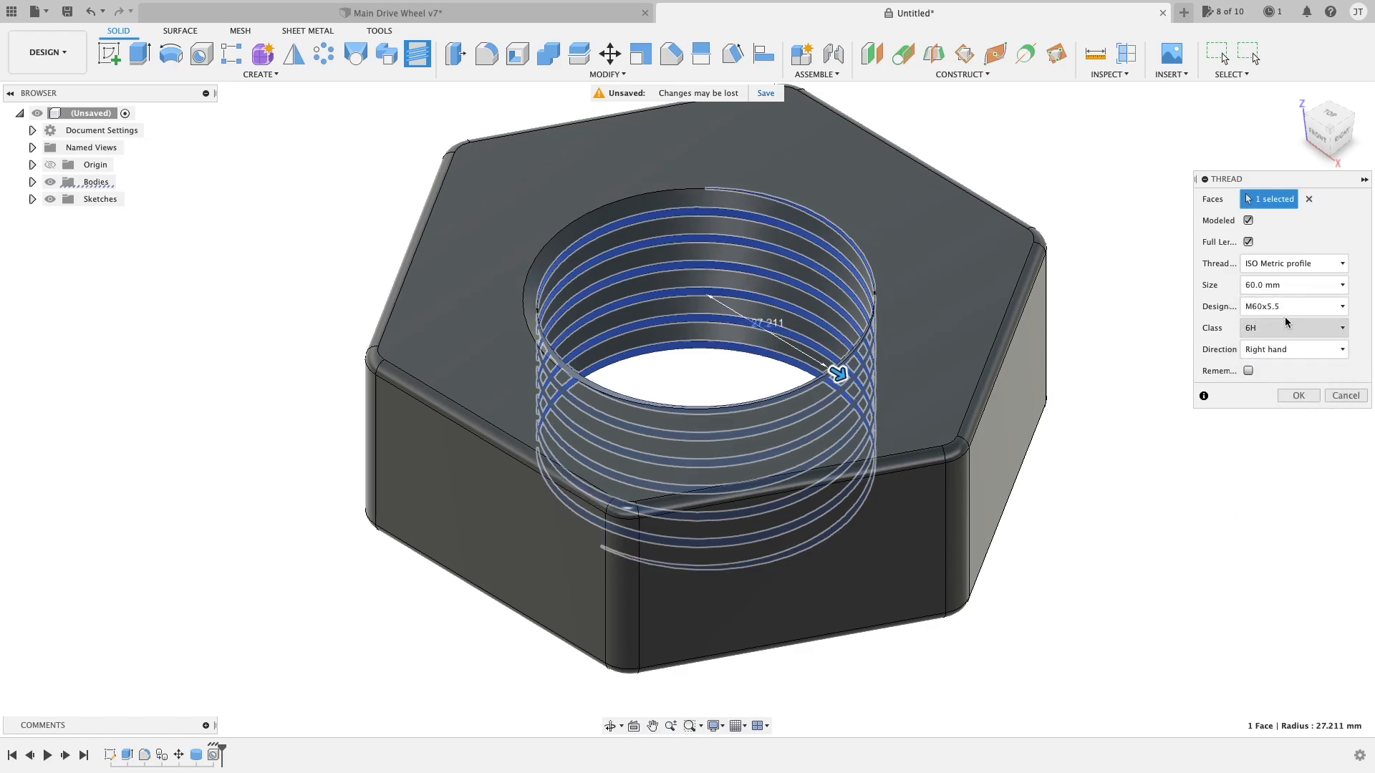
click(1275, 286)
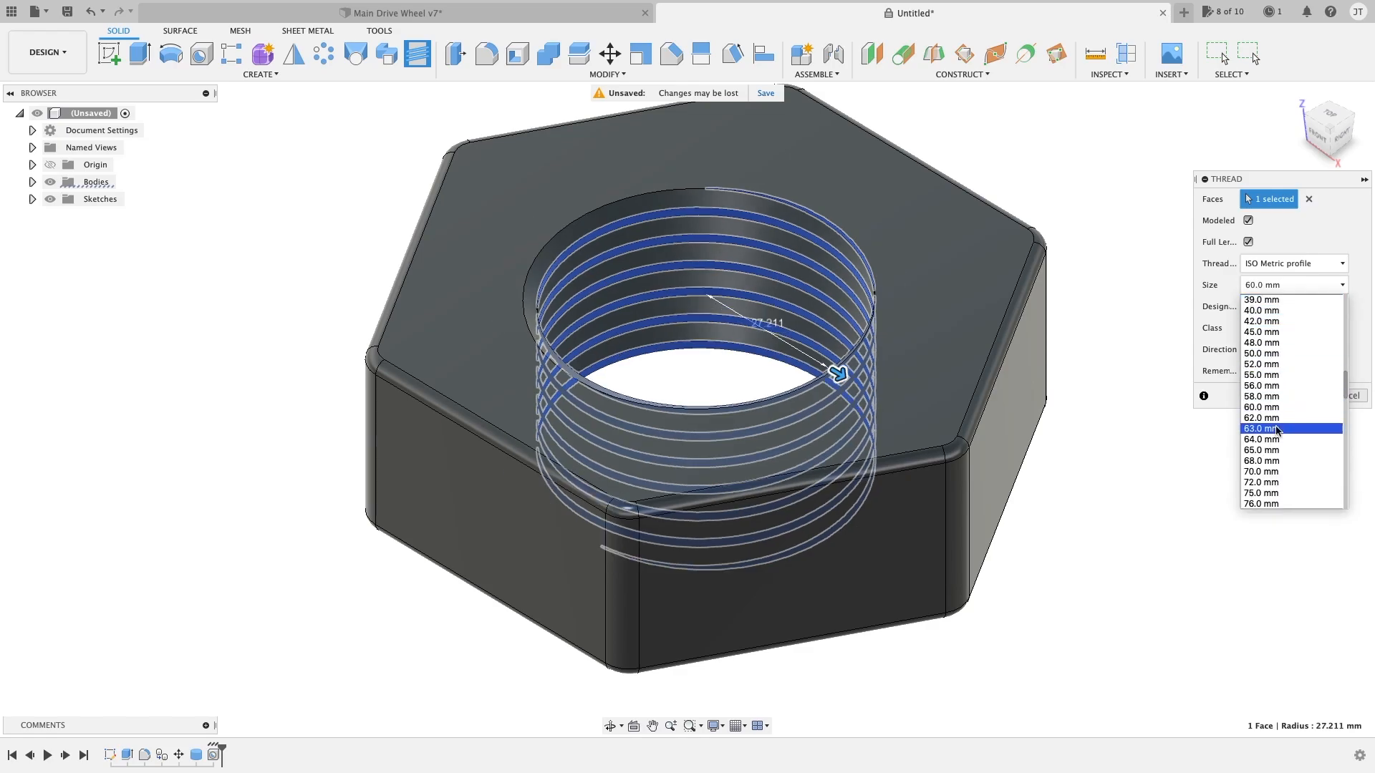
click(1268, 473)
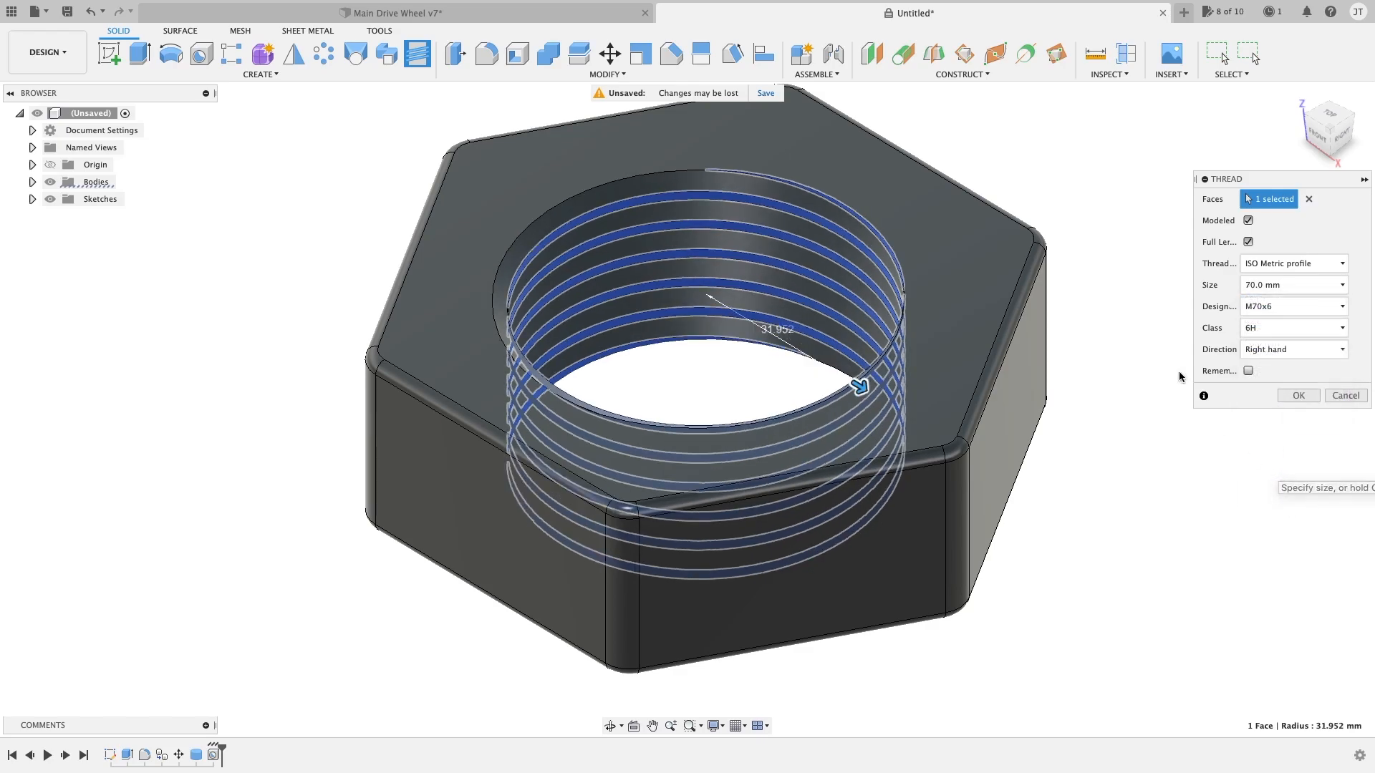
Try the M70x4 designation for the nut's thread, then restore M70x6
click(1264, 307)
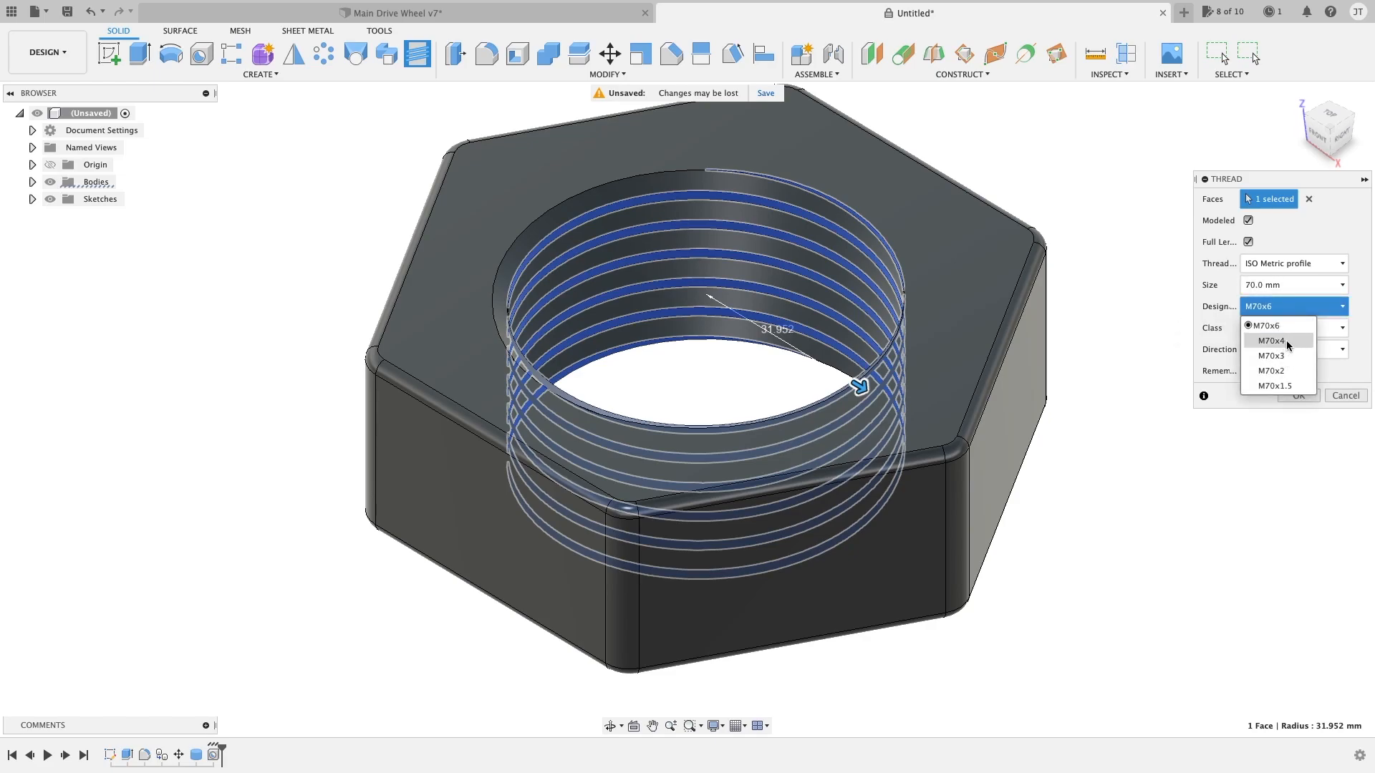
click(1286, 339)
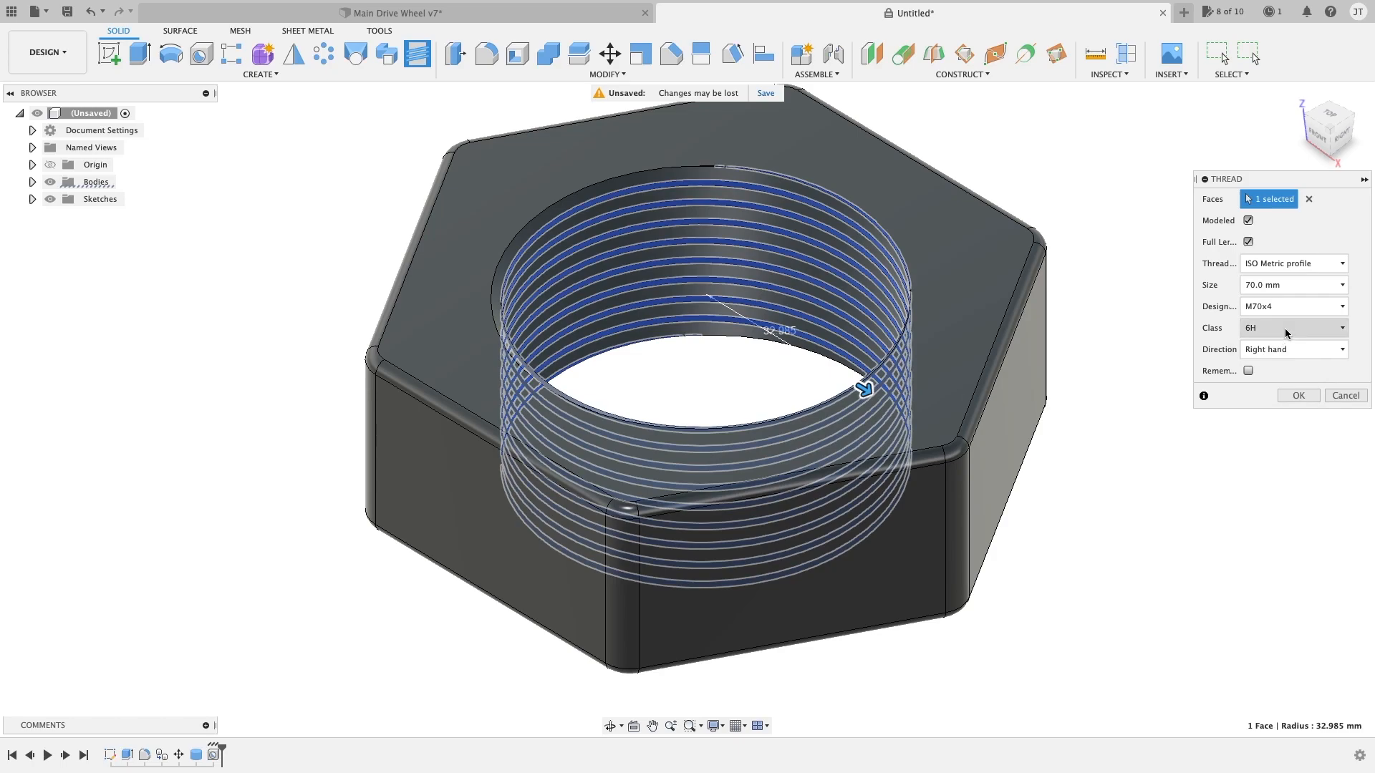
click(1291, 304)
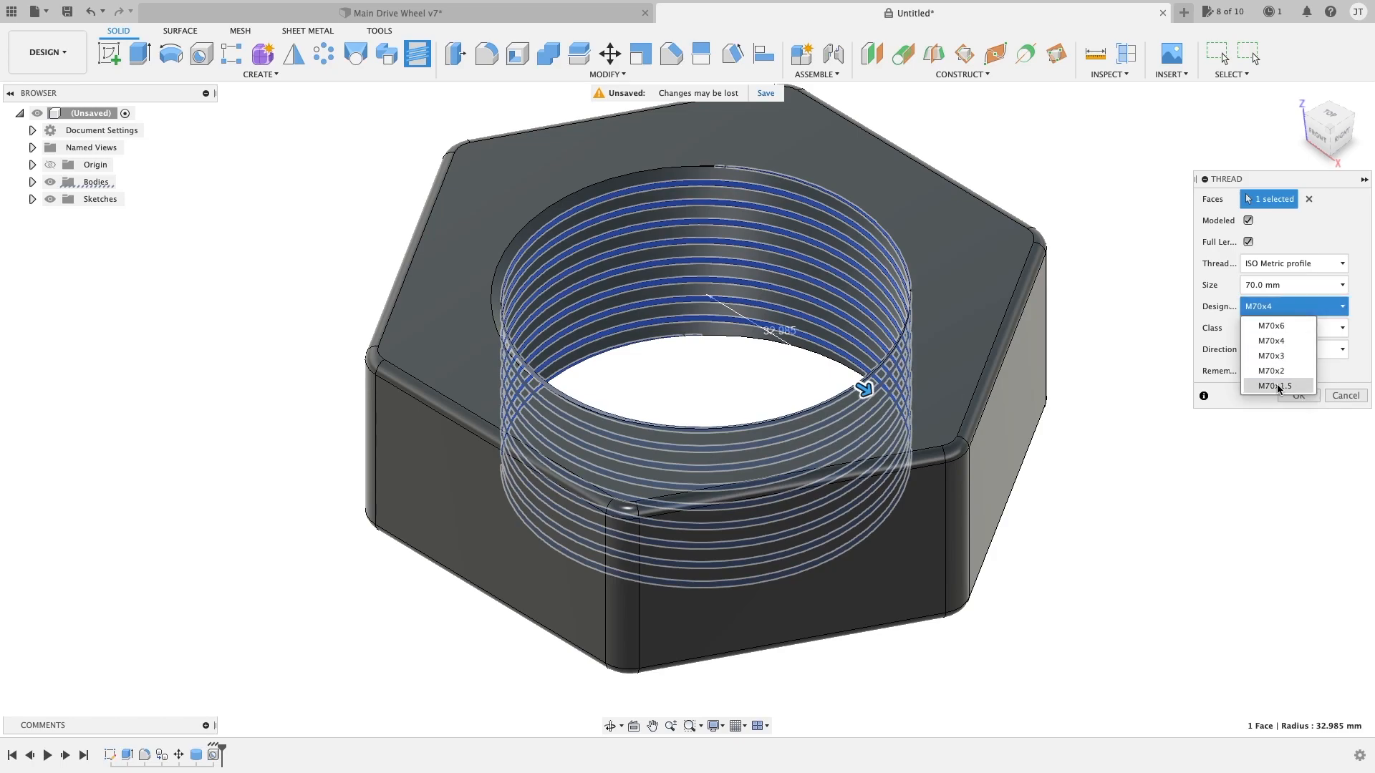
click(1280, 340)
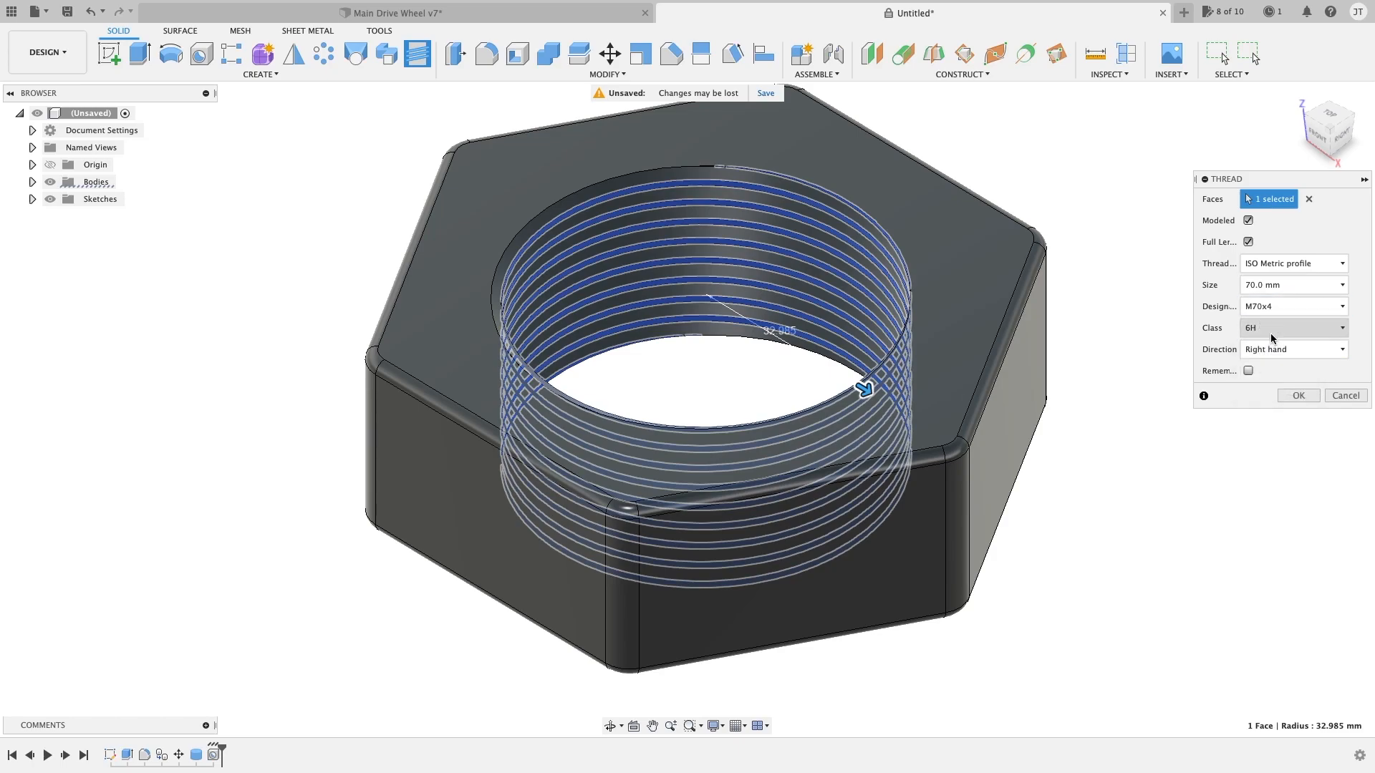
click(1291, 307)
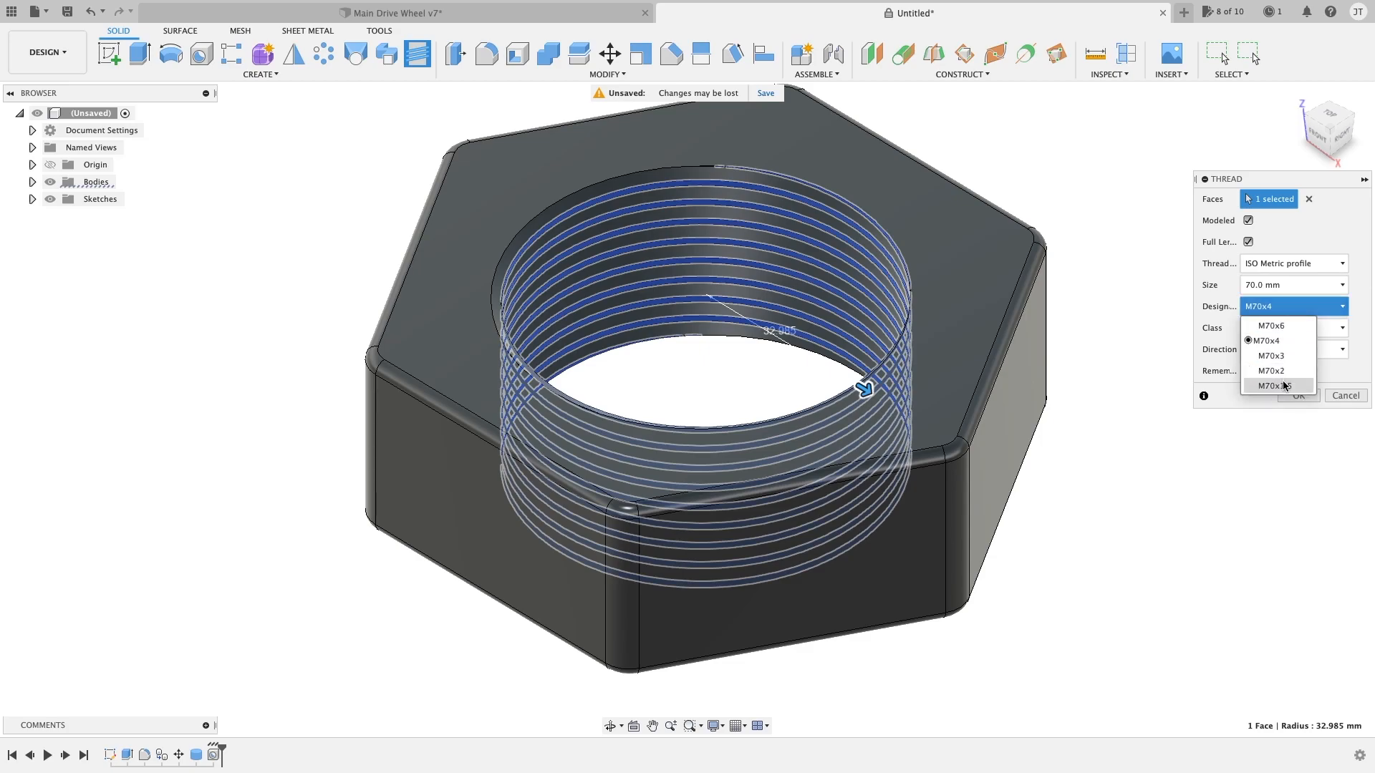
click(1281, 326)
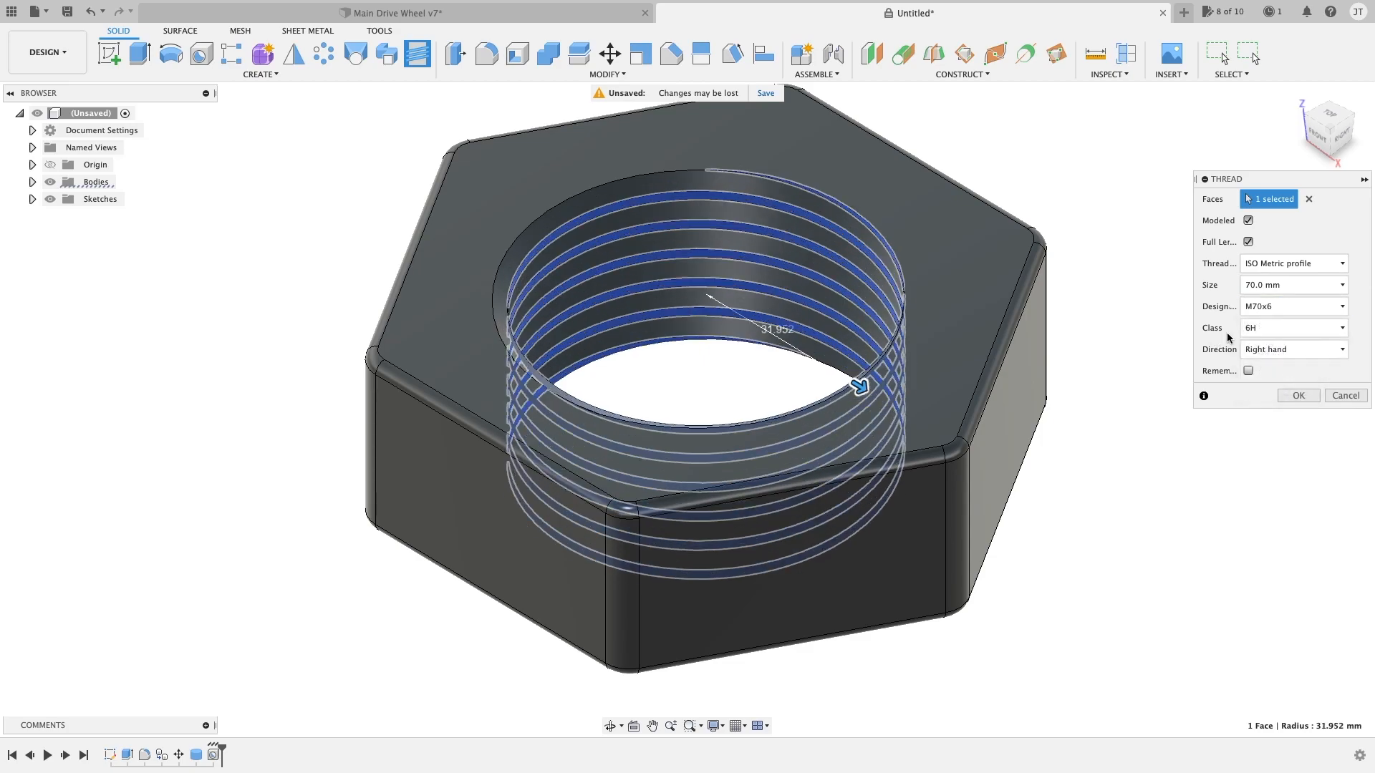
Keep class 6H and the right-hand direction, turn on the remember option, and create the nut's M70x6 thread
click(1271, 328)
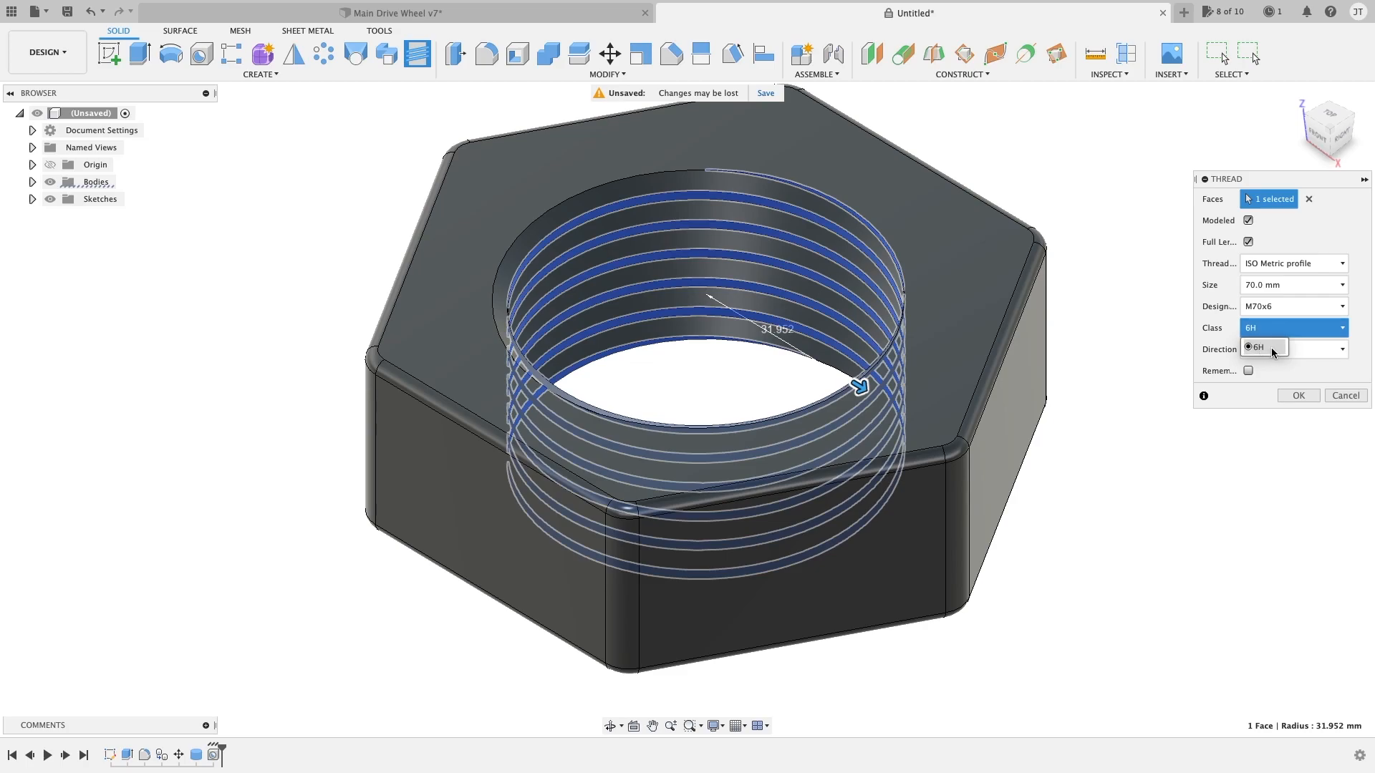
click(1305, 371)
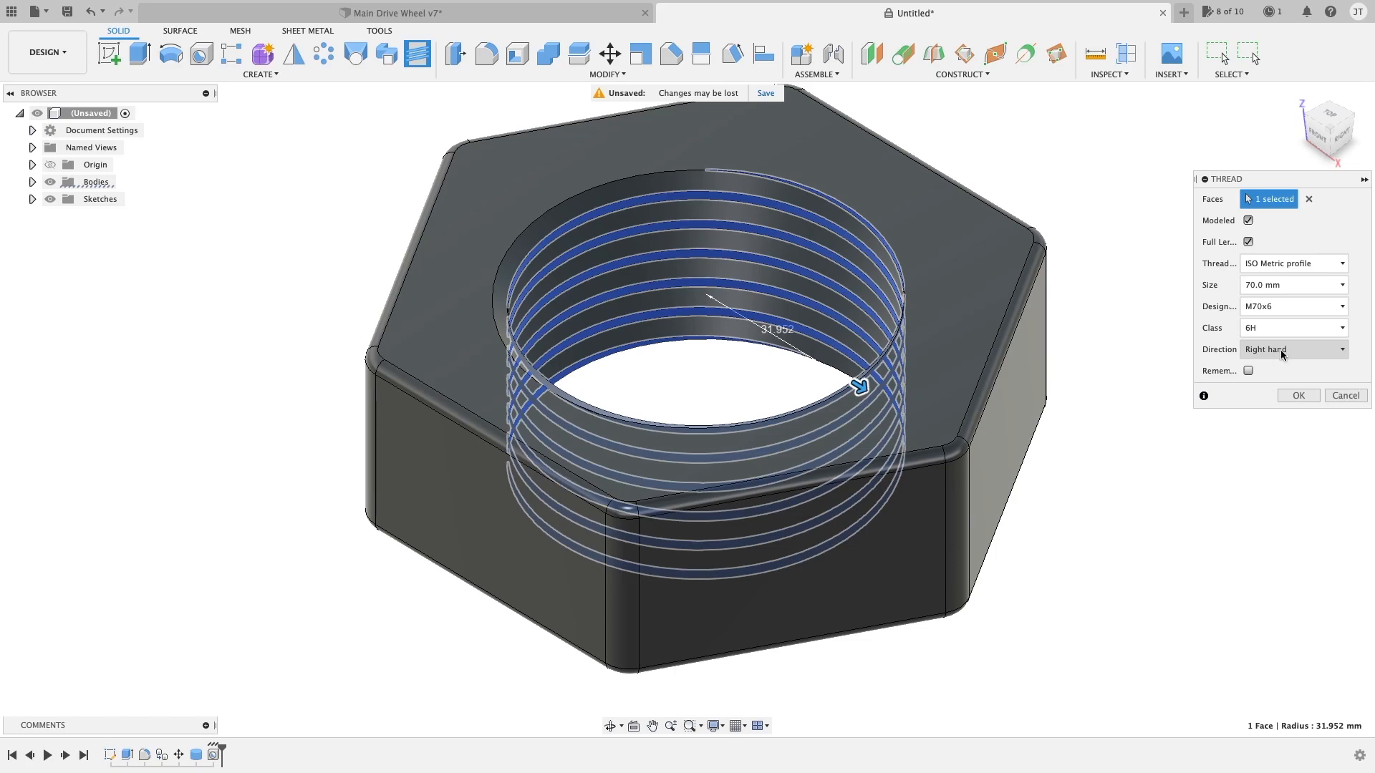
click(1309, 353)
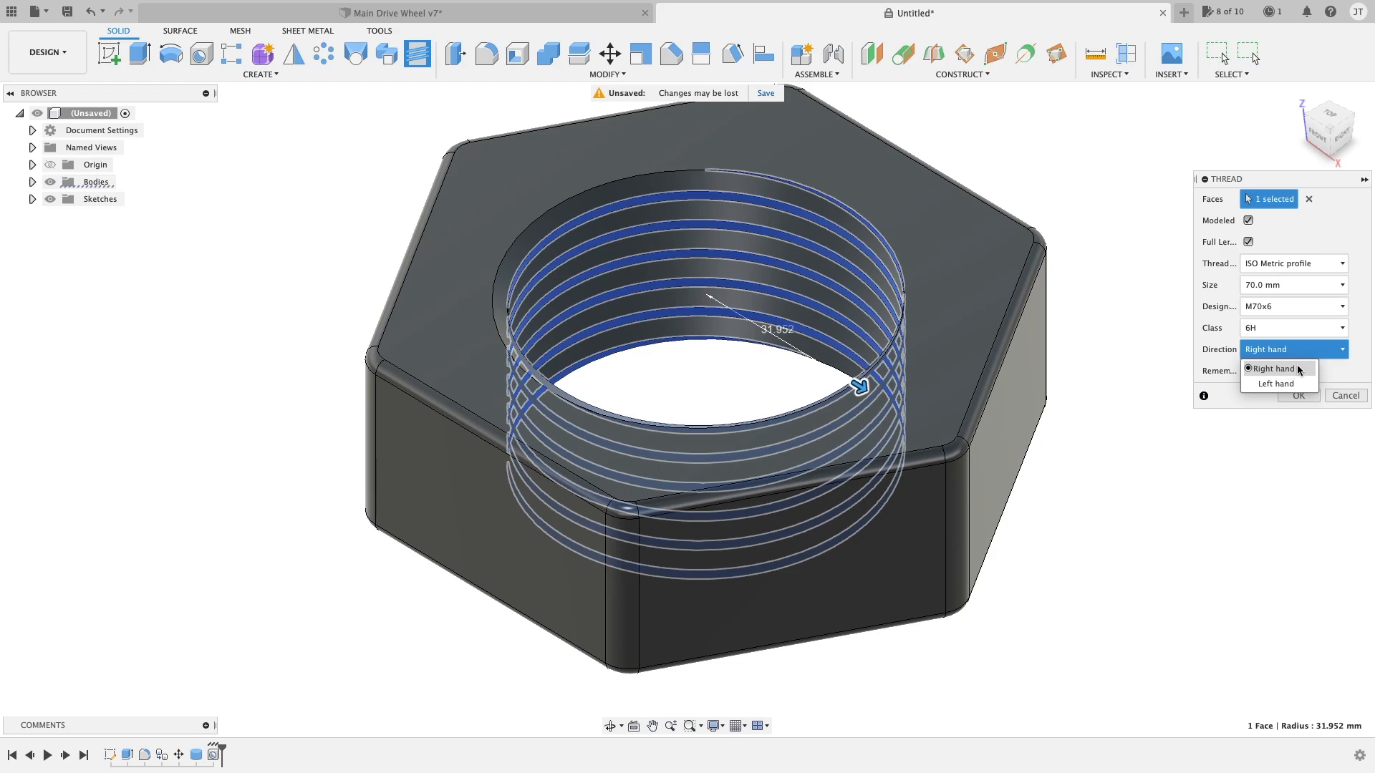
click(1325, 378)
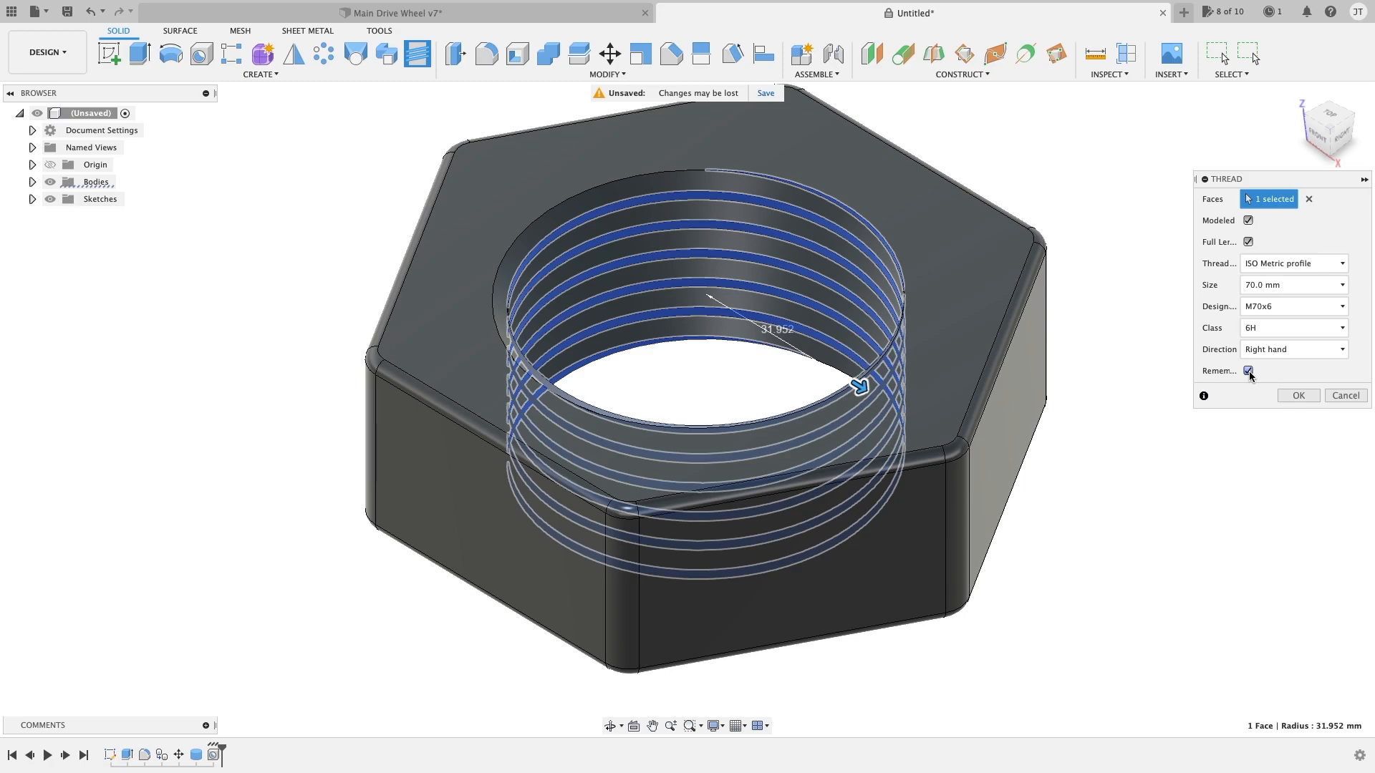
click(1298, 395)
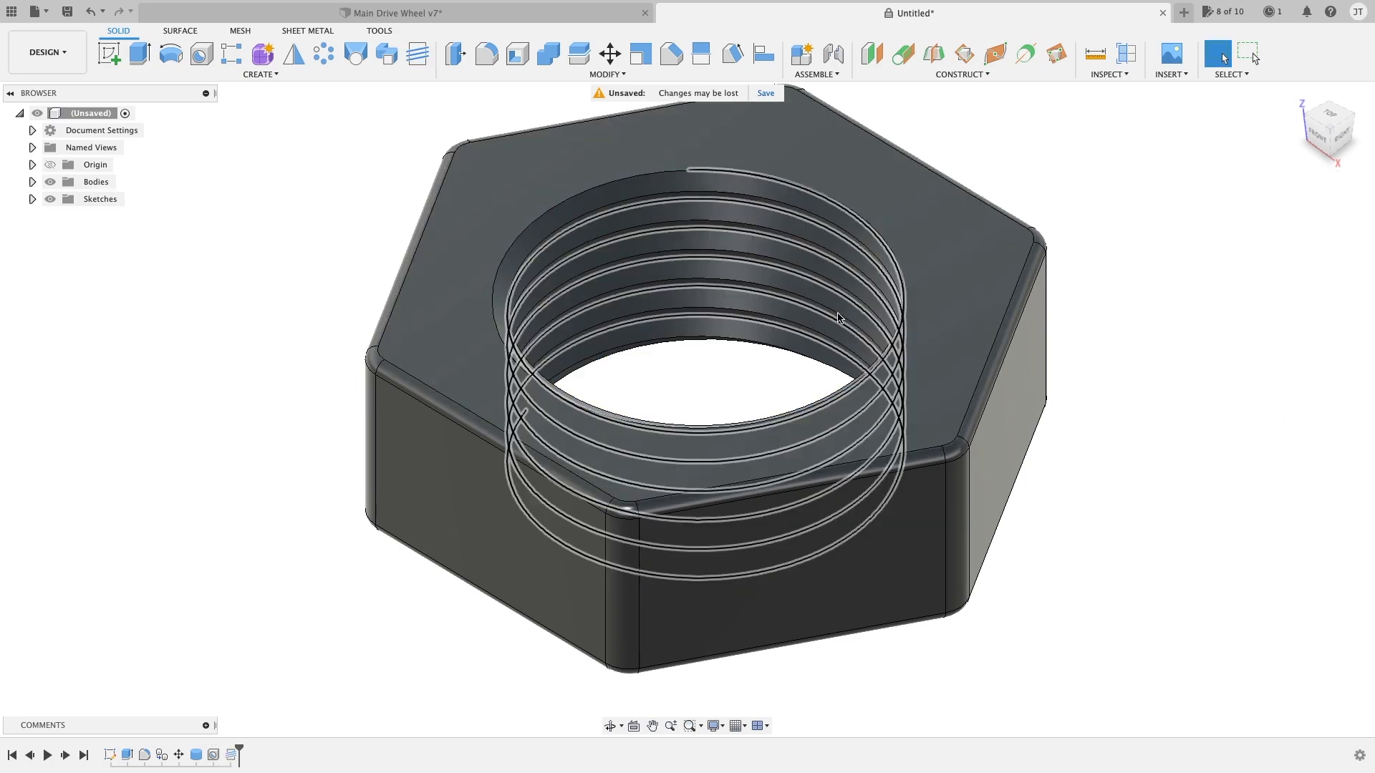
Create a modeled, full-length ISO Metric M70x6 right-hand thread on the bolt's cylindrical shaft
shift+middle_drag(1140, 330, 562, 161)
scroll(1178, 333, down, 8)
middle_drag(1061, 454, 981, 411)
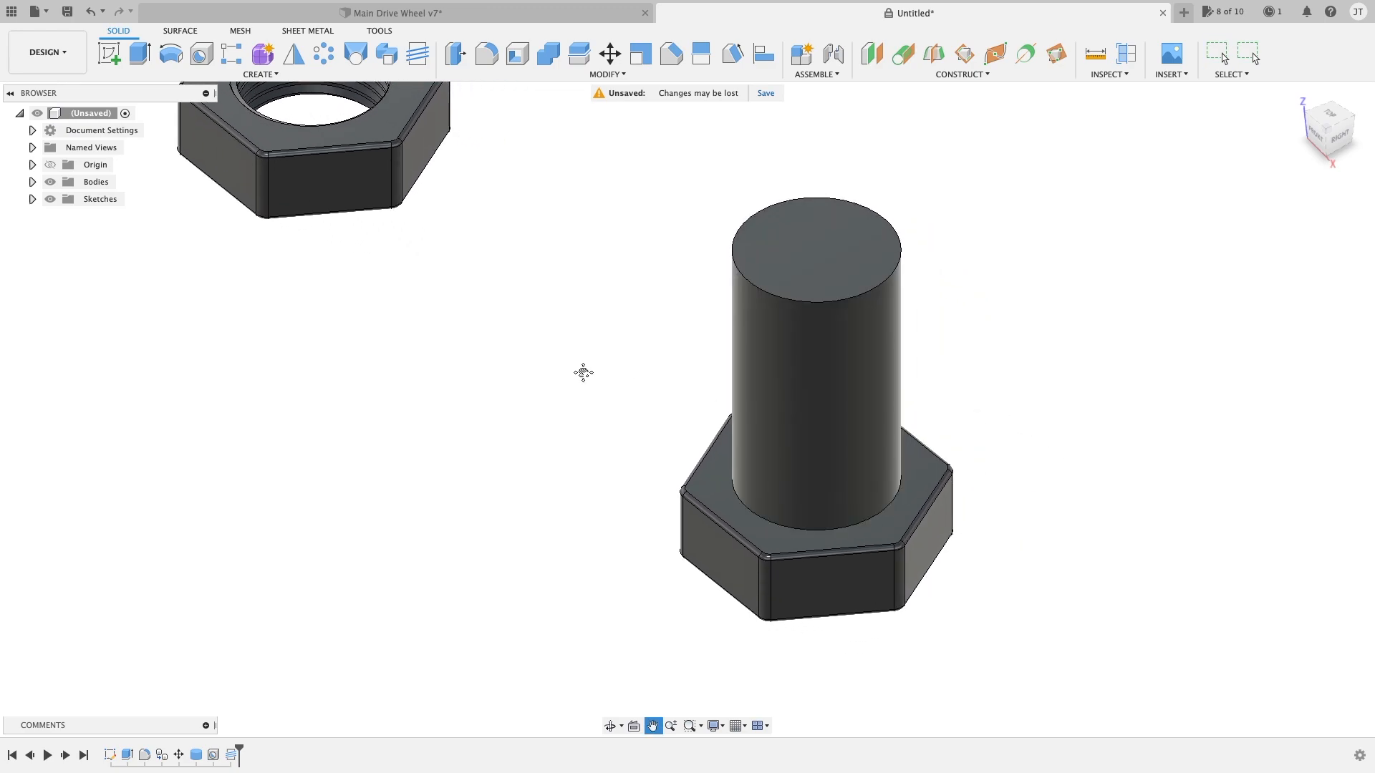
middle_drag(580, 373, 762, 534)
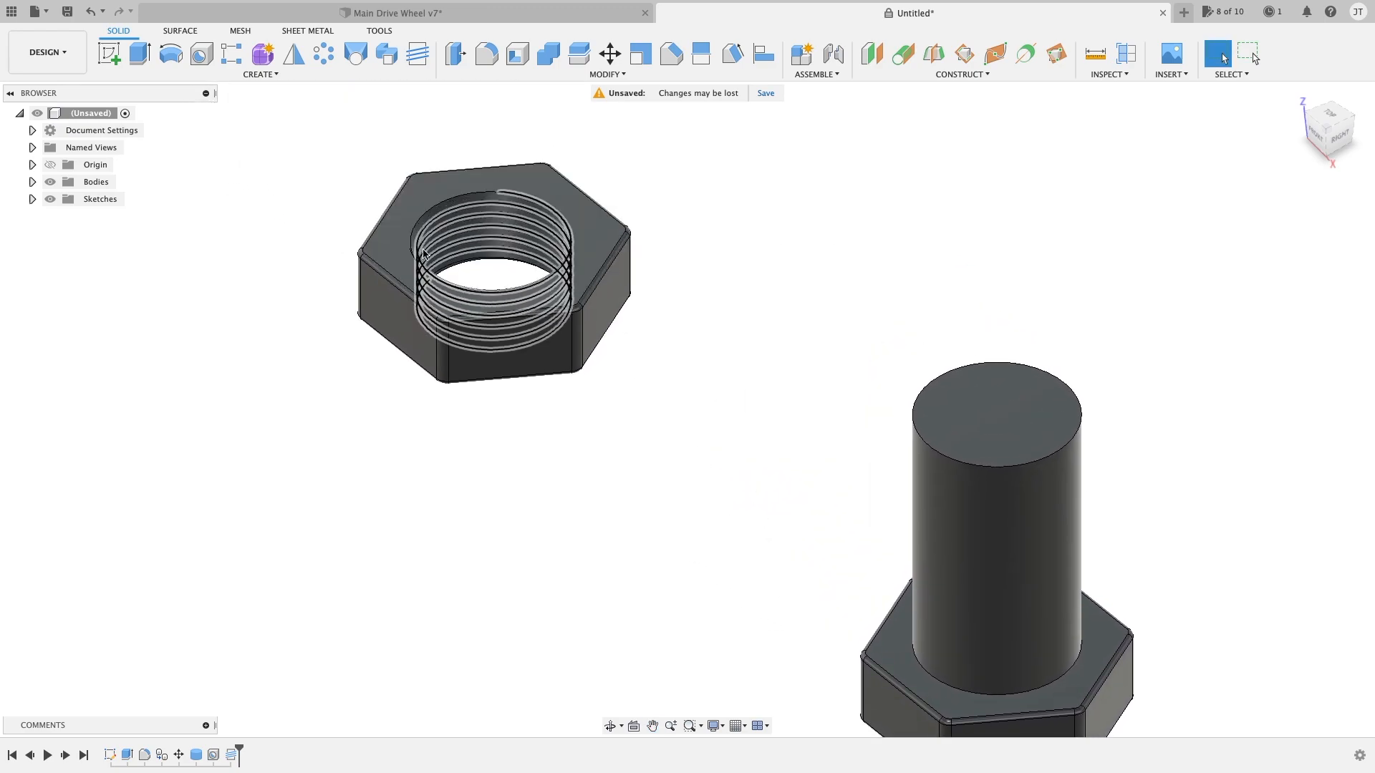
middle_drag(844, 418, 626, 200)
middle_drag(828, 328, 834, 428)
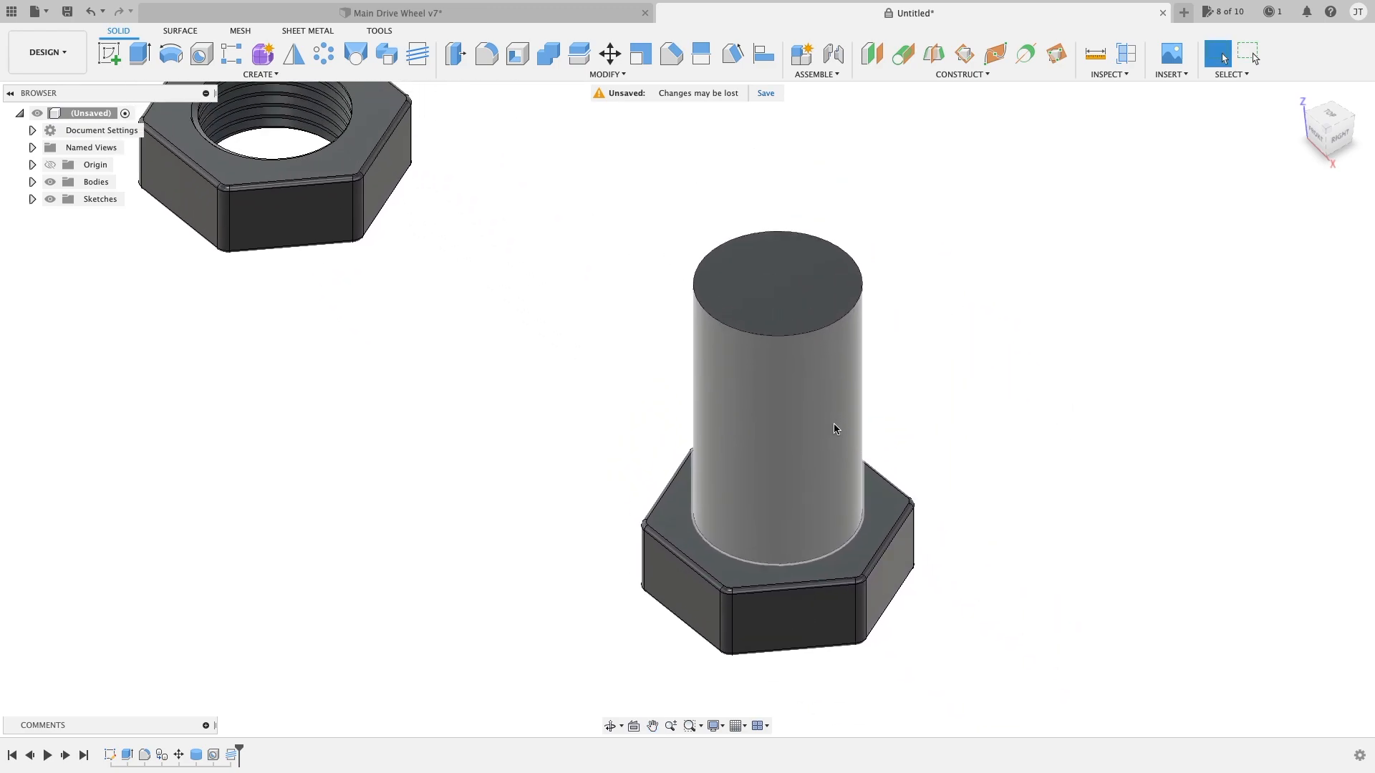
click(416, 58)
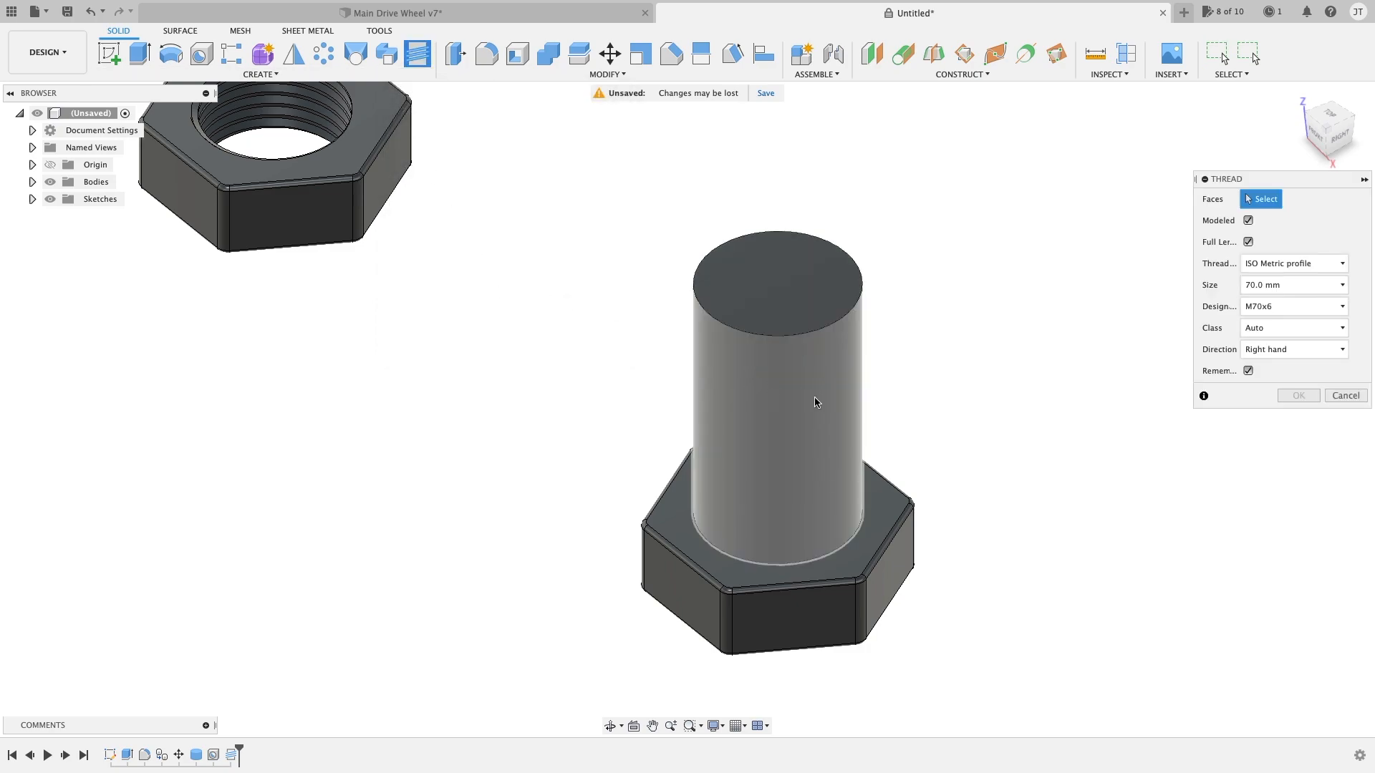
click(838, 386)
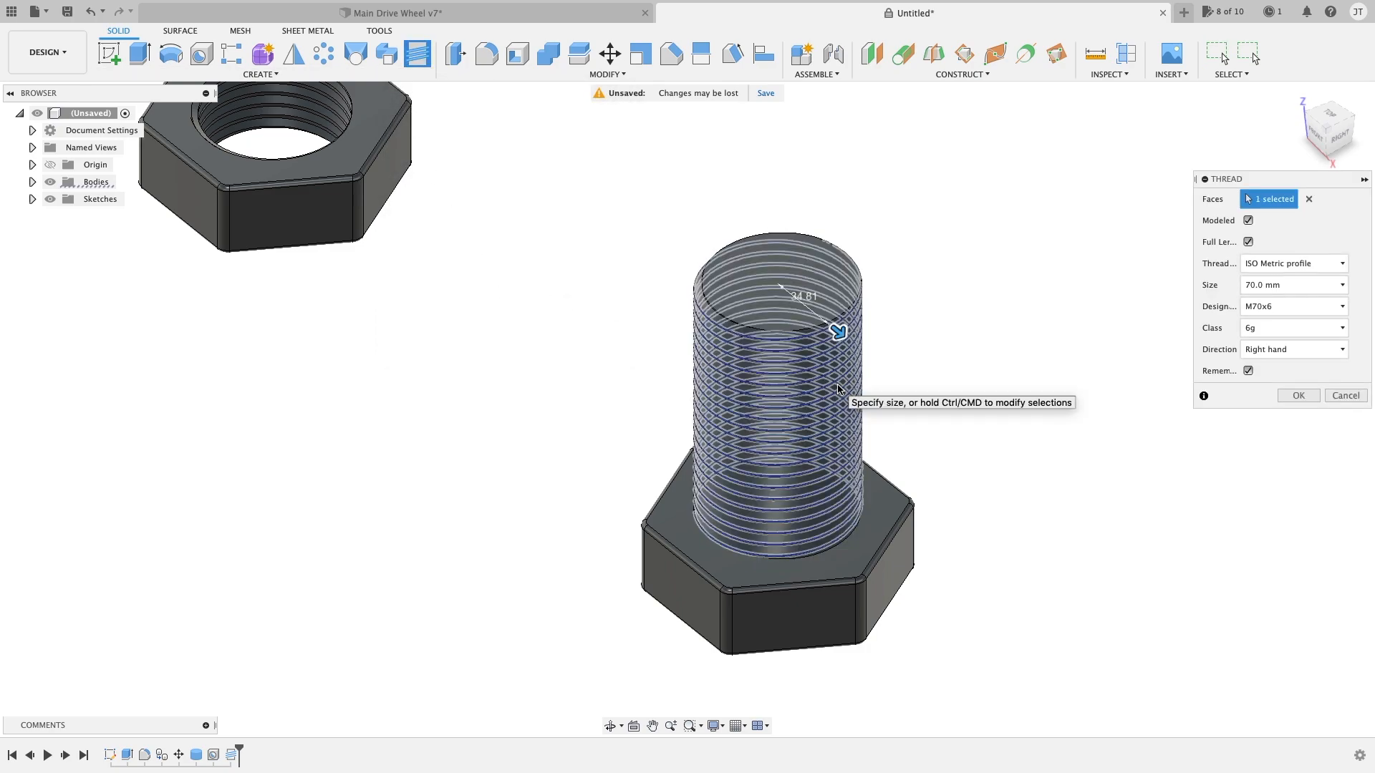
scroll(871, 393, up, 3)
scroll(929, 360, down, 1)
shift+middle_drag(929, 360, 925, 327)
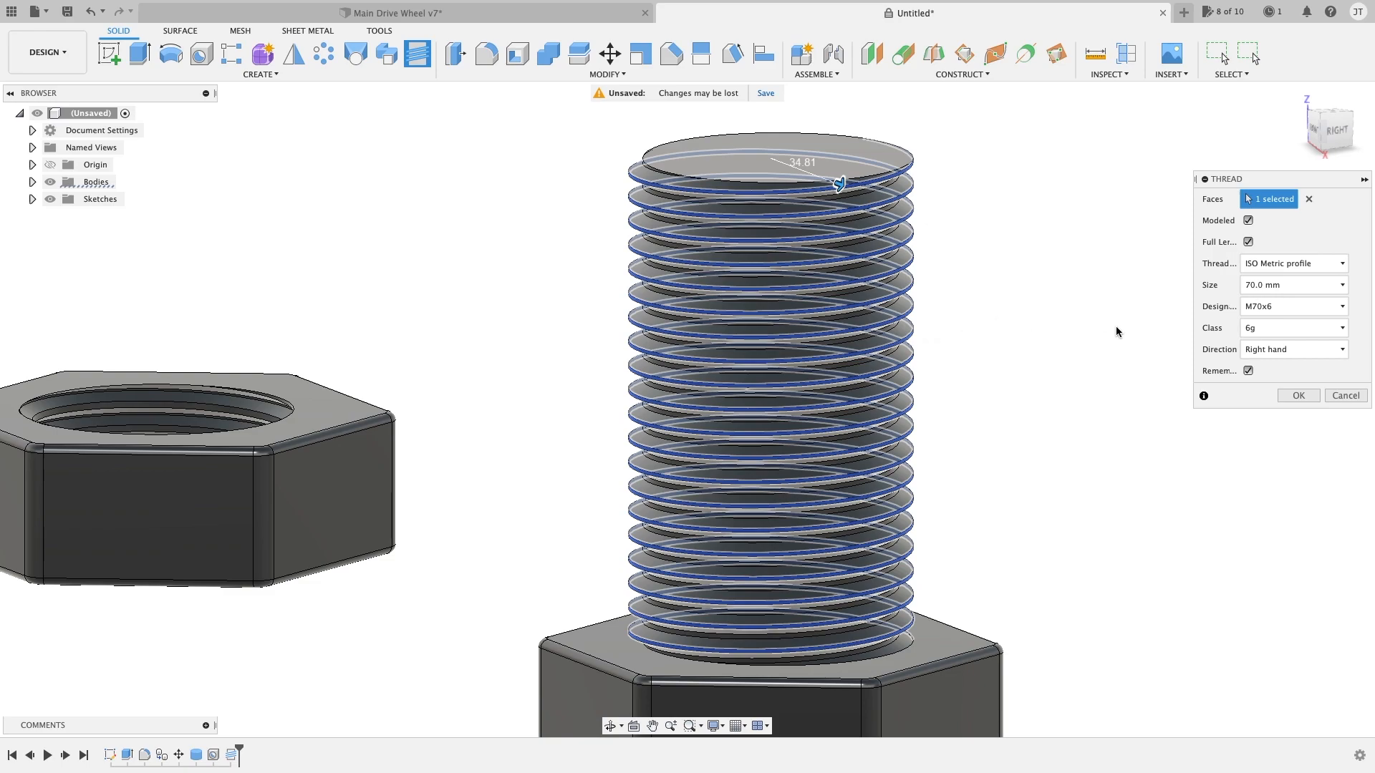
click(1248, 371)
middle_drag(1029, 345, 1132, 298)
scroll(1084, 300, down, 1)
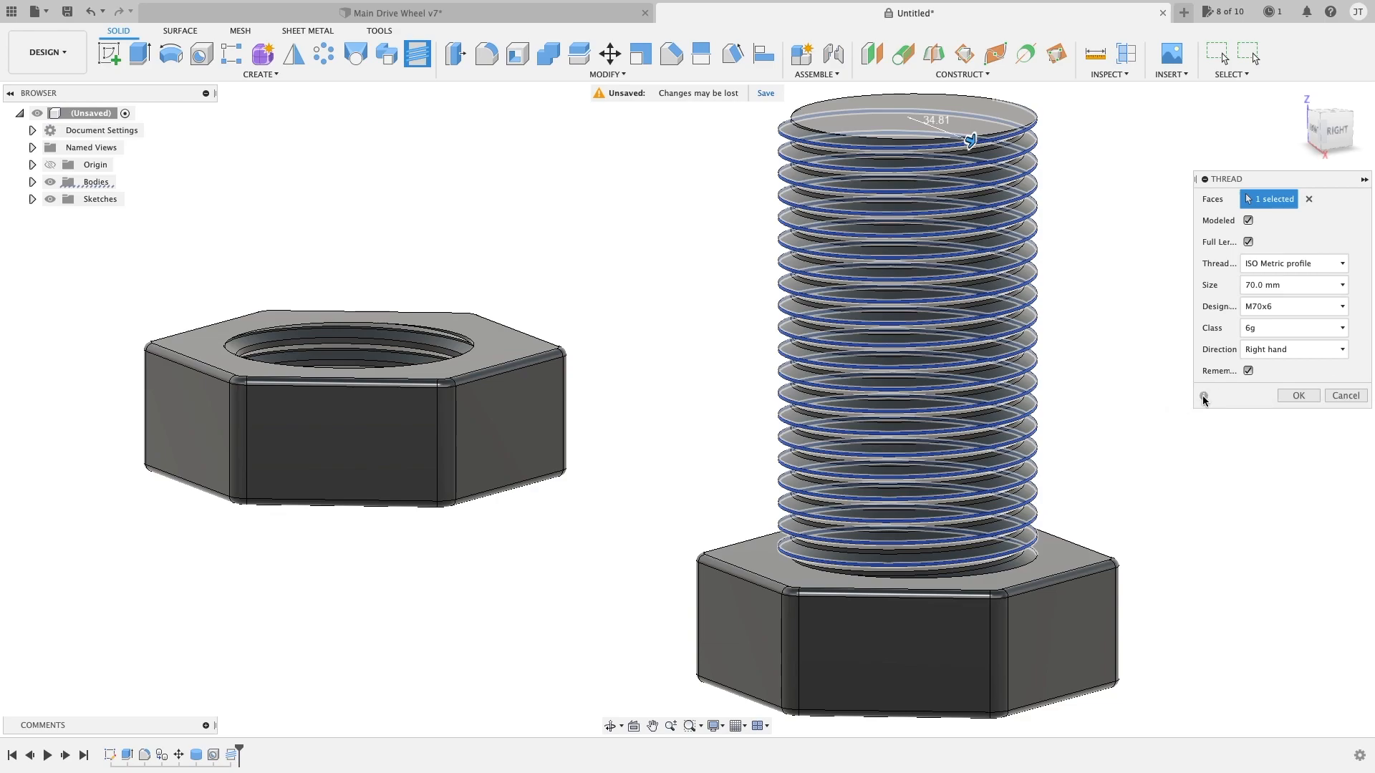
click(1299, 396)
mouse_move(1126, 411)
shift+middle_down()
mouse_move(1115, 392)
mouse_move(1141, 408)
mouse_move(1114, 420)
shift+middle_up()
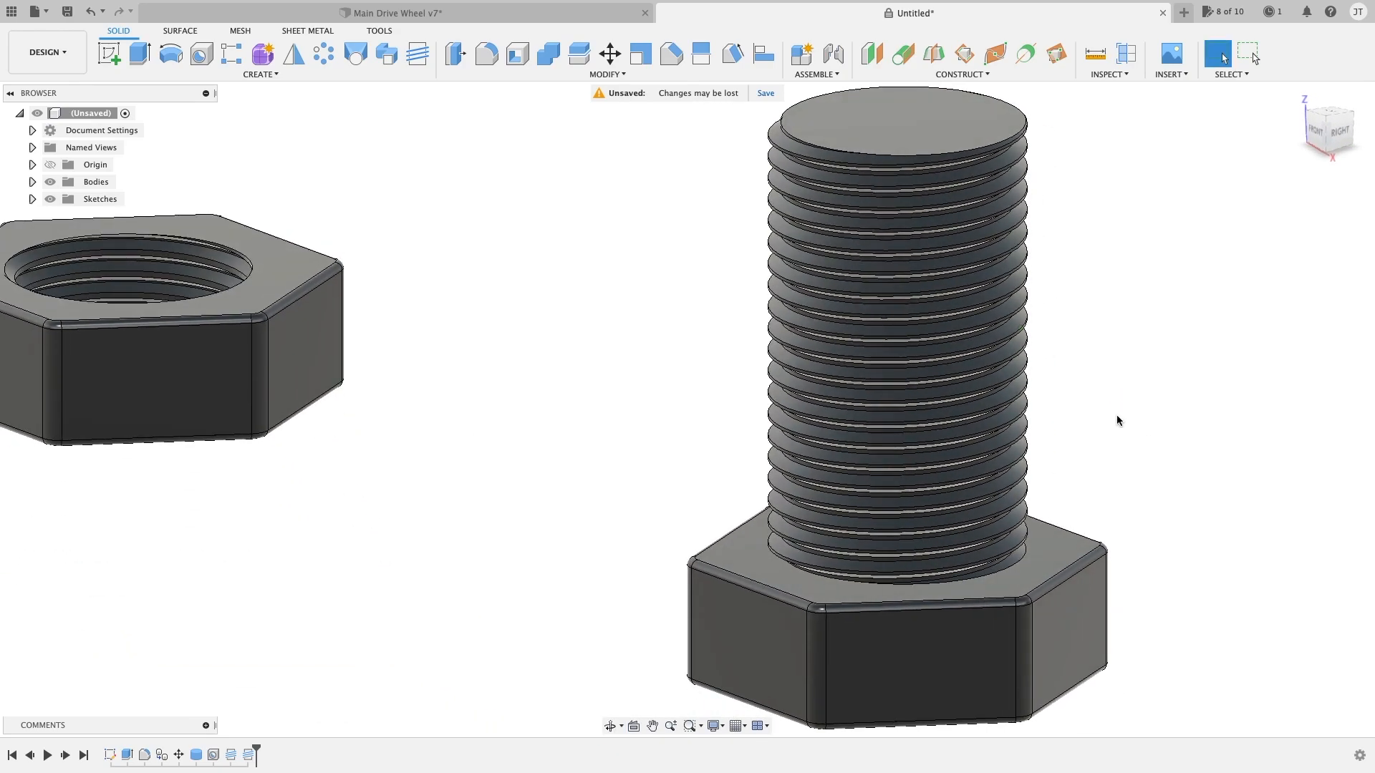
scroll(917, 290, down, 1)
middle_drag(916, 290, 1070, 291)
scroll(1068, 290, down, 2)
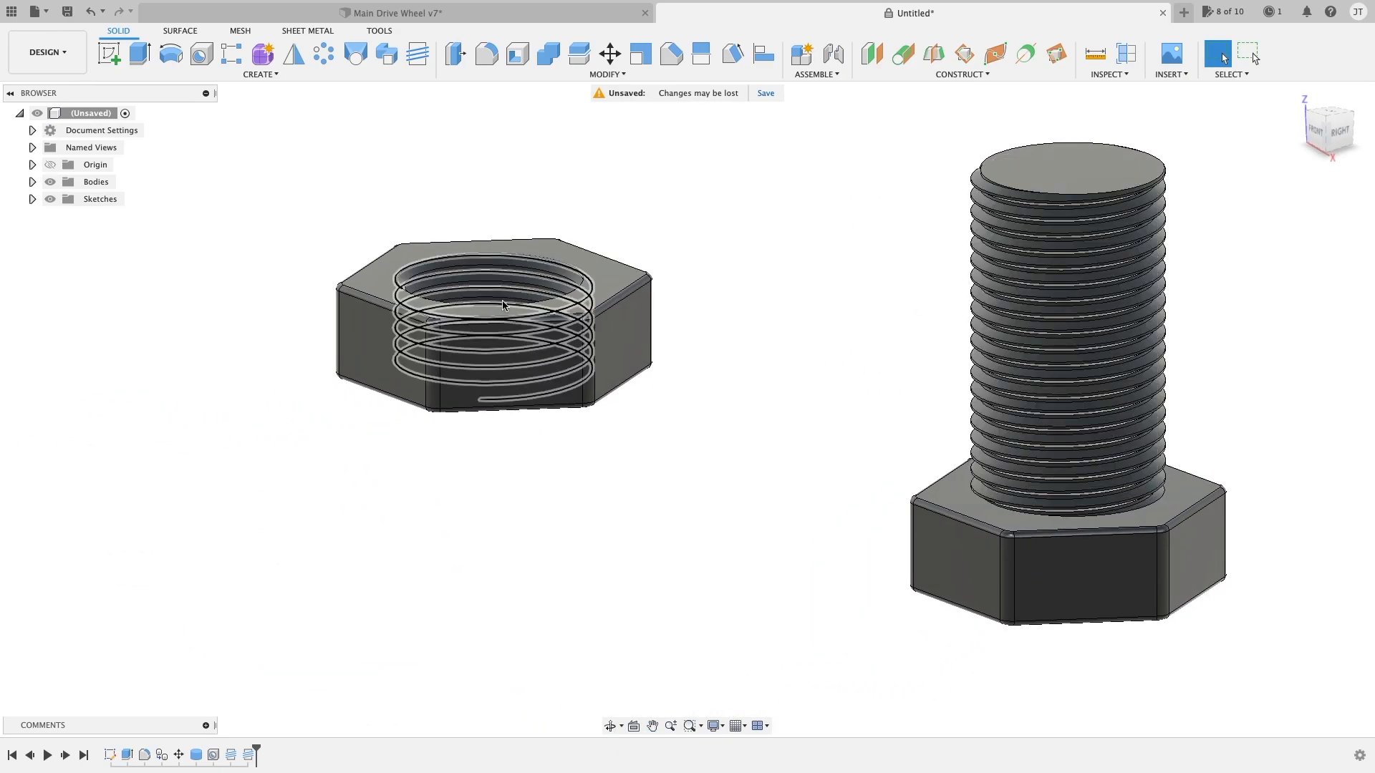
mouse_move(698, 300)
shift+middle_down()
mouse_move(724, 326)
mouse_move(678, 294)
mouse_move(692, 313)
shift+middle_up()
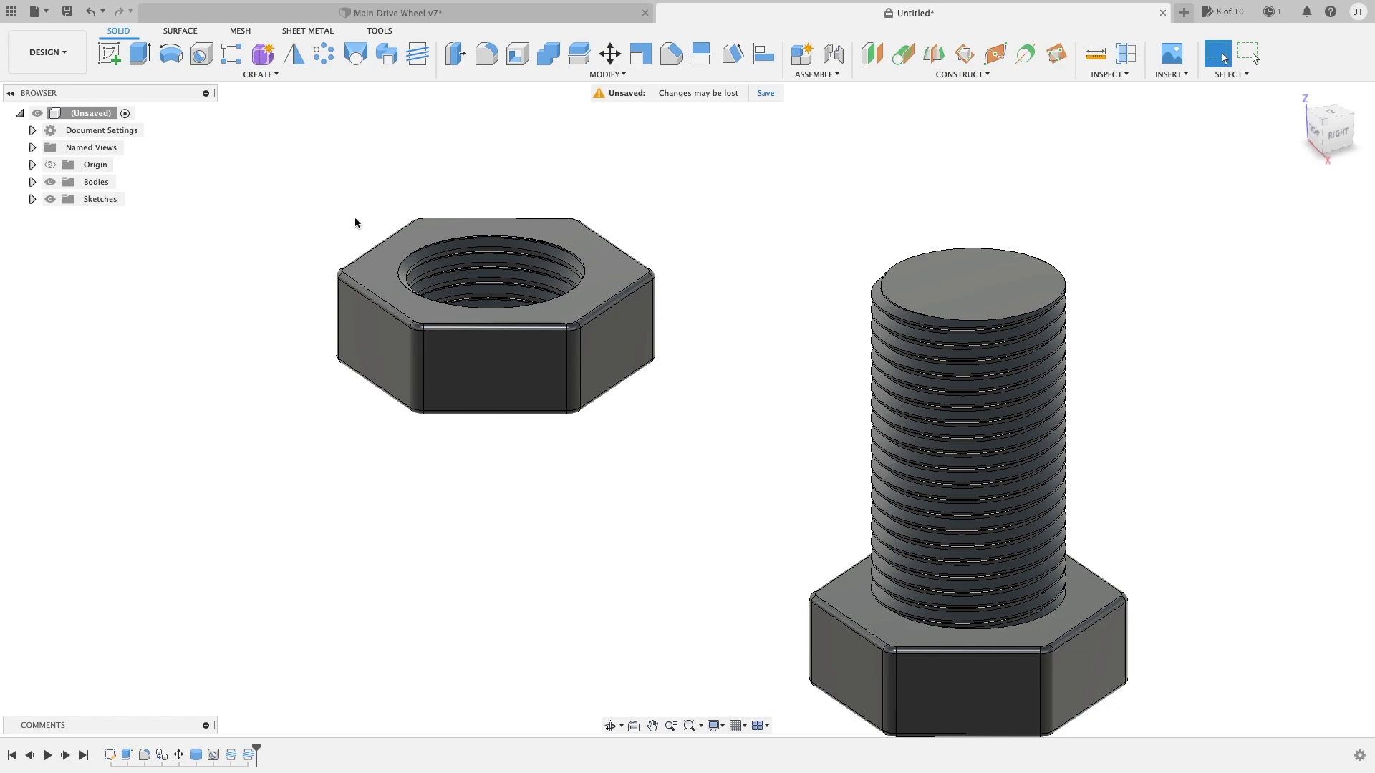
click(377, 75)
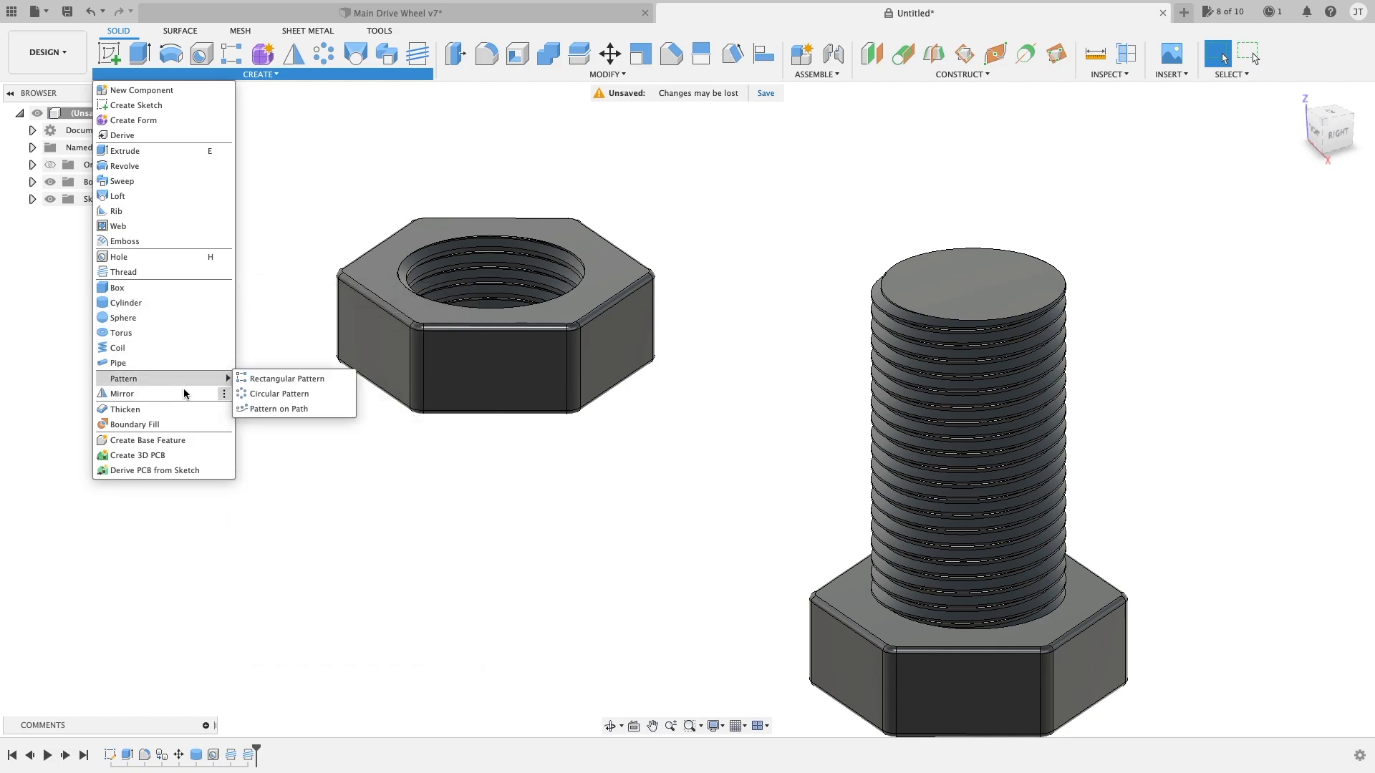
click(477, 448)
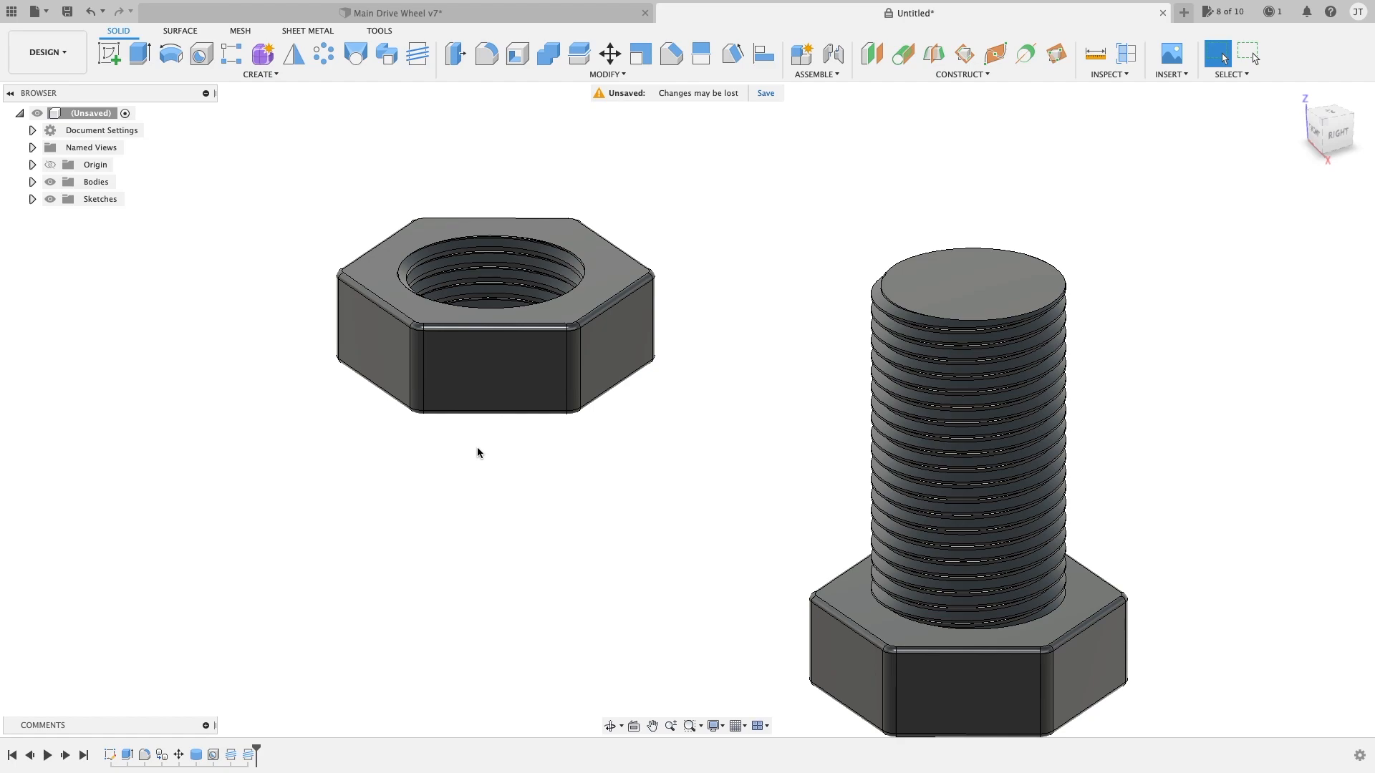